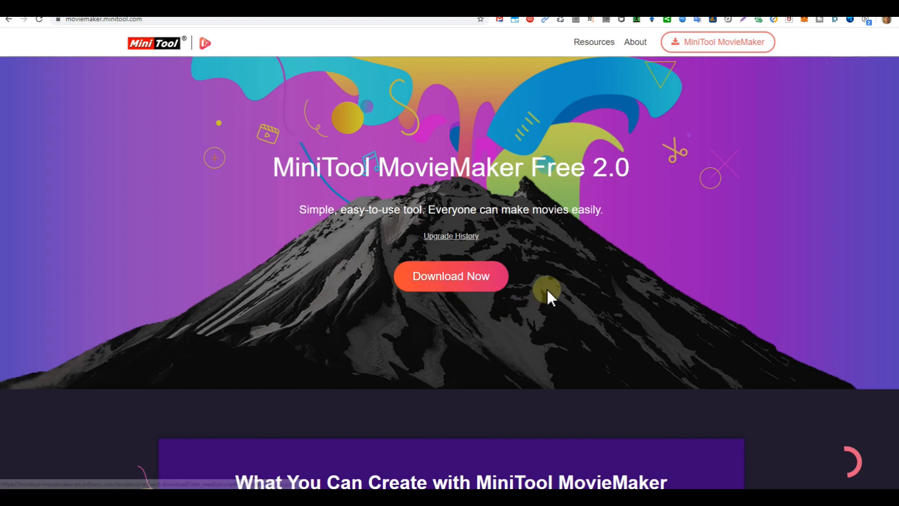
Open the MiniTool MovieMaker upgrade history, examine the 2020 and 2019 release notes, and return to the product page
{"action": "left_click", "coordinate": [442, 235]}
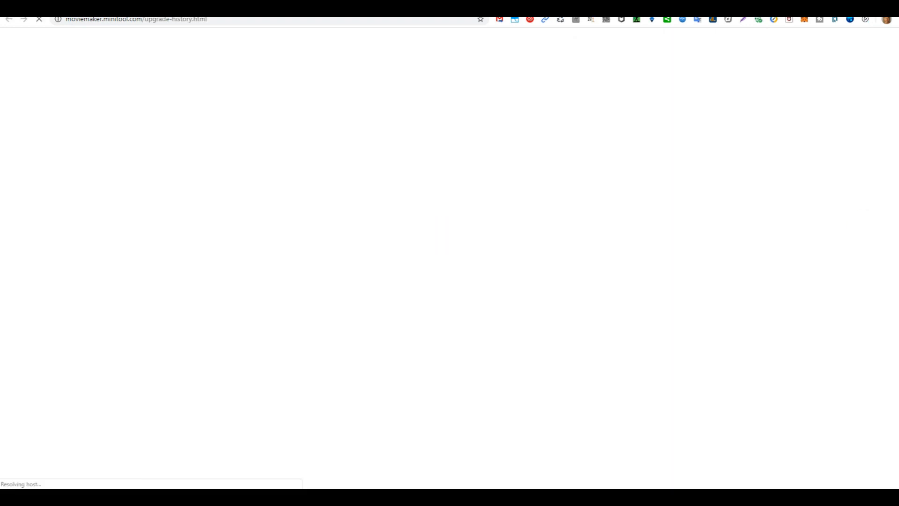
{"action": "scroll", "coordinate": [892, 256], "scroll_direction": "down", "scroll_amount": 3}
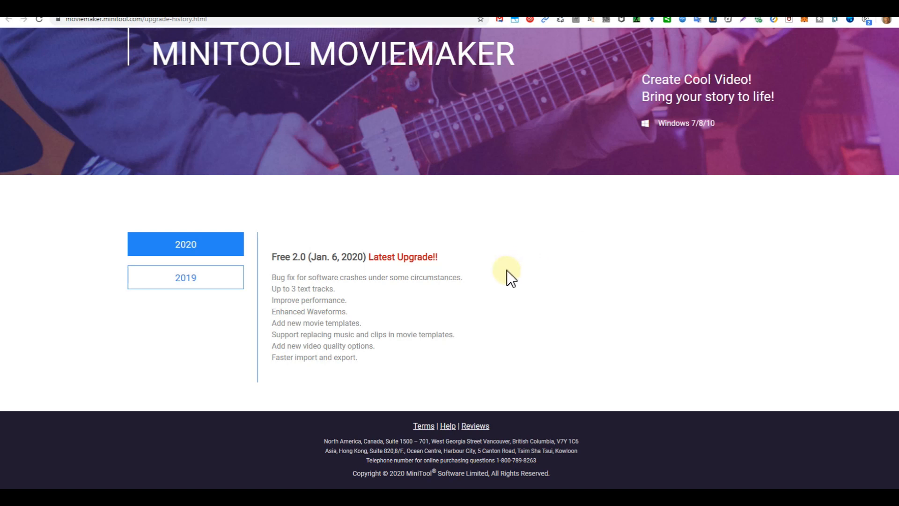
{"action": "left_click", "coordinate": [191, 280]}
{"action": "scroll", "coordinate": [211, 271], "scroll_direction": "down", "scroll_amount": 2}
{"action": "scroll", "coordinate": [486, 287], "scroll_direction": "down", "scroll_amount": 2}
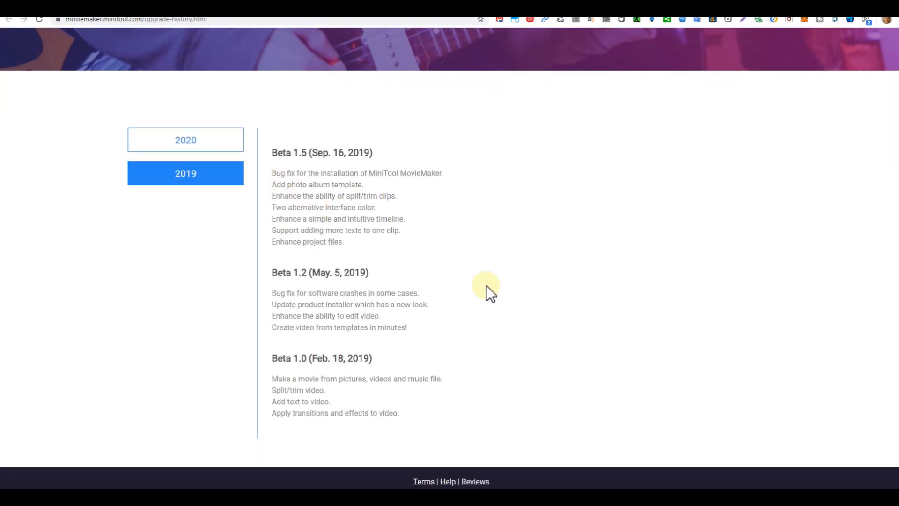
{"action": "scroll", "coordinate": [437, 307], "scroll_direction": "up", "scroll_amount": 2}
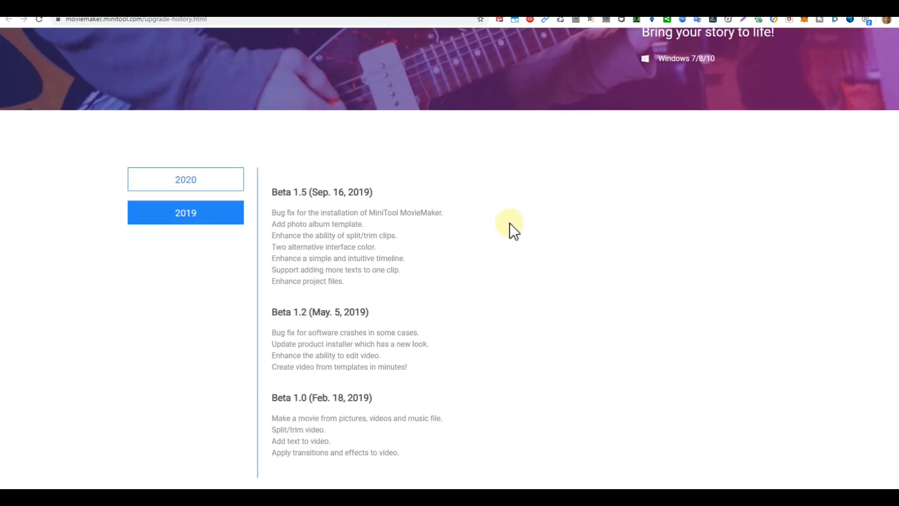
{"action": "scroll", "coordinate": [486, 224], "scroll_direction": "up", "scroll_amount": 2}
{"action": "scroll", "coordinate": [475, 220], "scroll_direction": "up", "scroll_amount": 2}
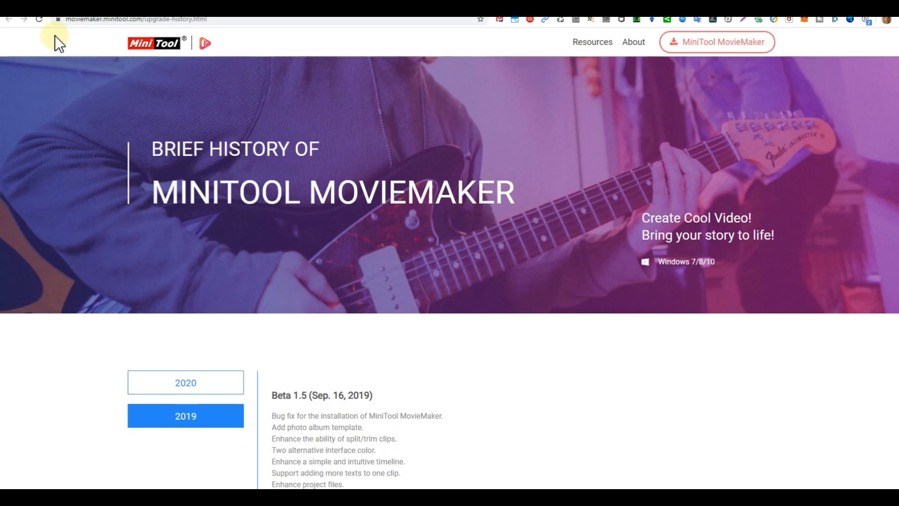
{"action": "left_click", "coordinate": [760, 10]}
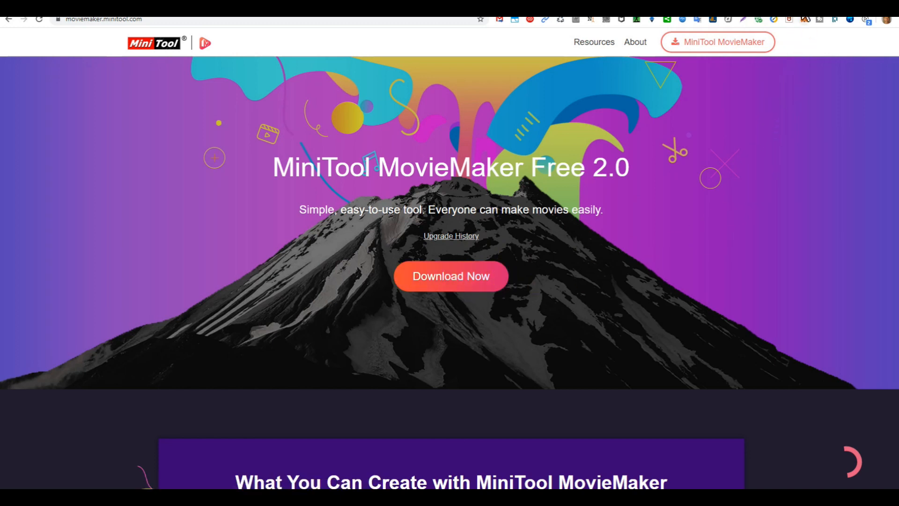
Switch to the Google Photos album and look through the MiniTool MovieMaker installation screenshots, returning to the mm_setup.exe one
{"action": "left_click", "coordinate": [824, 10]}
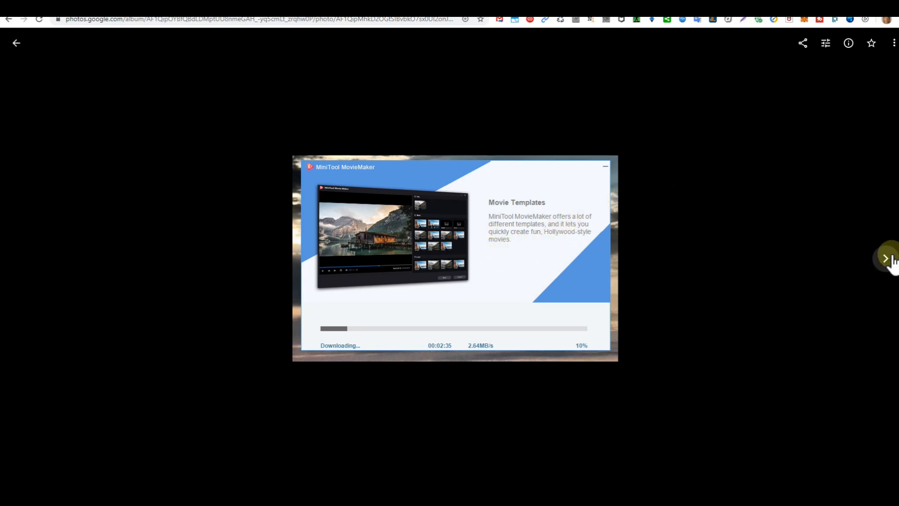
{"action": "left_click", "coordinate": [885, 260]}
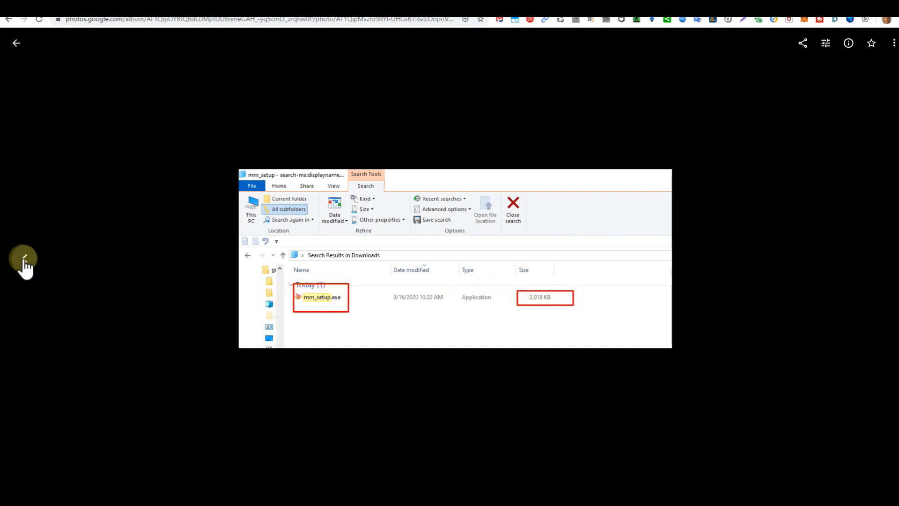
{"action": "left_click", "coordinate": [24, 260]}
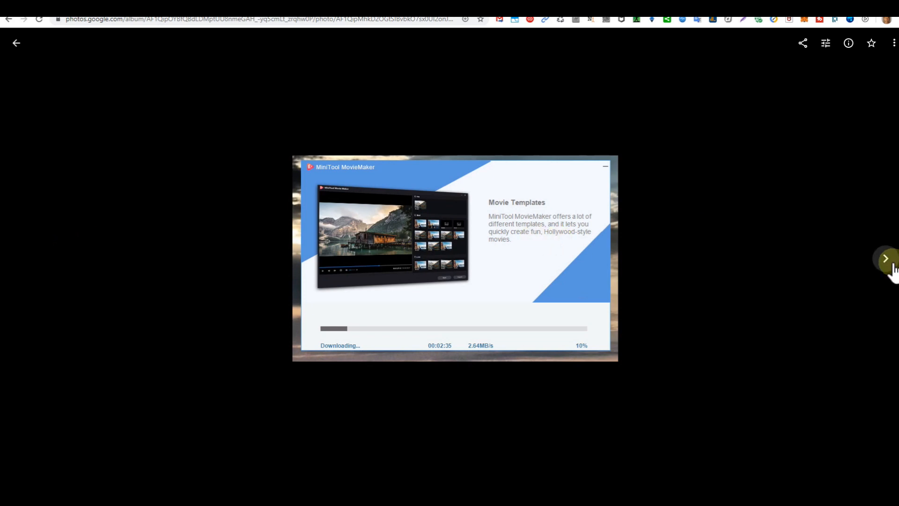
{"action": "left_click", "coordinate": [888, 265]}
{"action": "left_click", "coordinate": [891, 264]}
{"action": "left_click", "coordinate": [891, 265]}
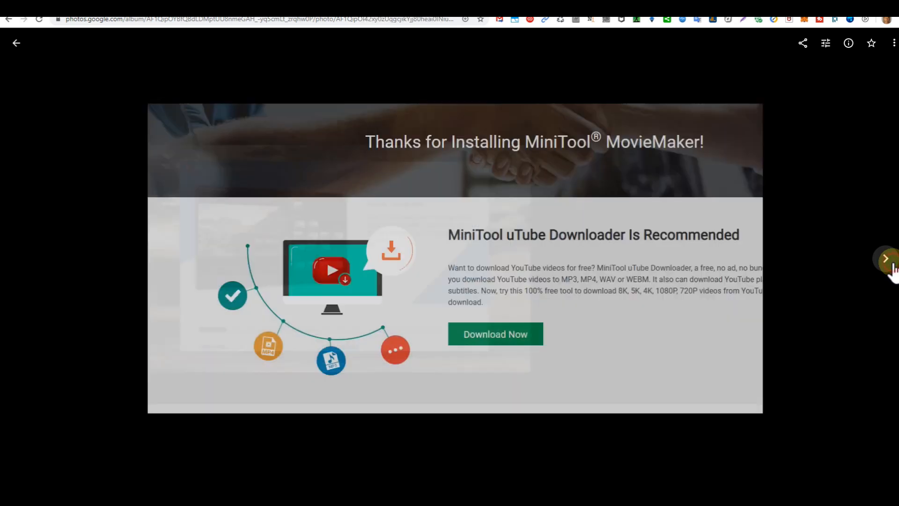
{"action": "left_click", "coordinate": [891, 265]}
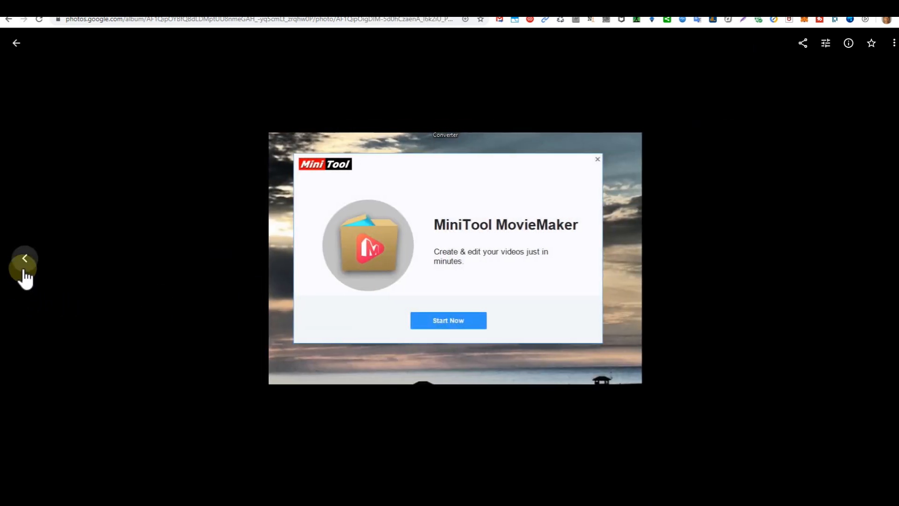
{"action": "left_click", "coordinate": [24, 270]}
{"action": "left_click", "coordinate": [24, 270]}
{"action": "left_click", "coordinate": [25, 267]}
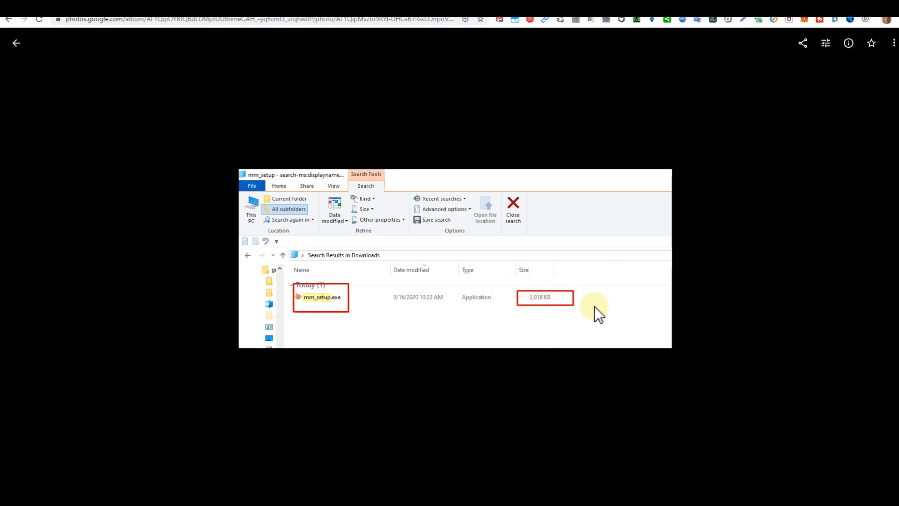
Examine the album's download, installation, Start Now and installed-folder properties screenshots, ending with the wlsetup-all.exe size screenshot
{"action": "left_click", "coordinate": [886, 260]}
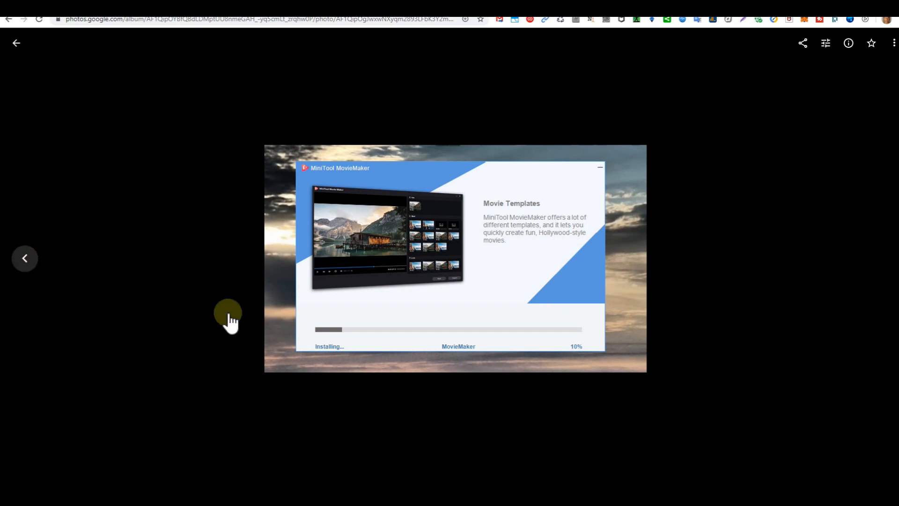
{"action": "left_click", "coordinate": [25, 259]}
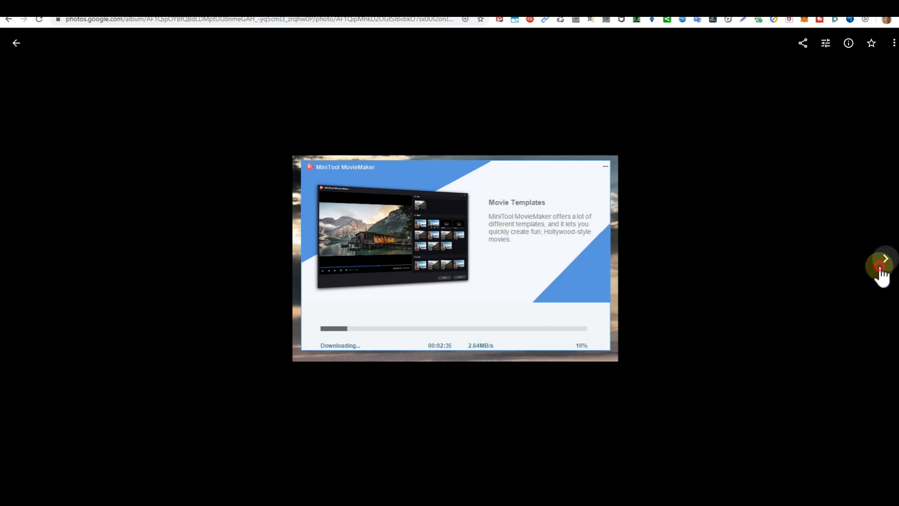
{"action": "left_click", "coordinate": [879, 272]}
{"action": "left_click", "coordinate": [877, 273]}
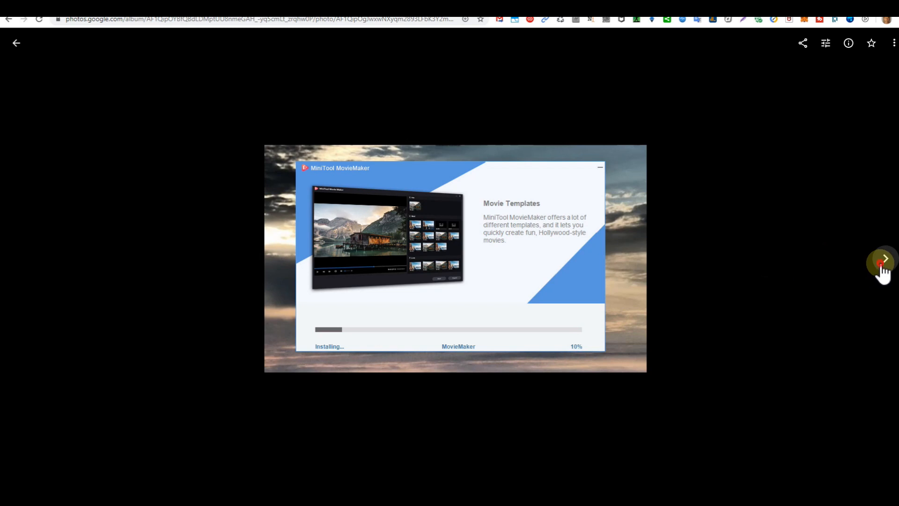
{"action": "left_click", "coordinate": [883, 270]}
{"action": "left_click", "coordinate": [882, 271]}
{"action": "left_click", "coordinate": [882, 271]}
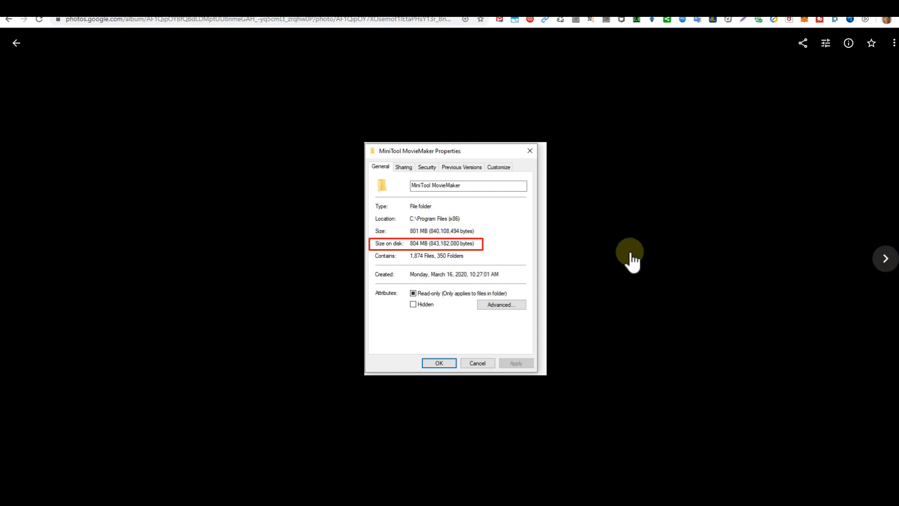
{"action": "left_click", "coordinate": [884, 261]}
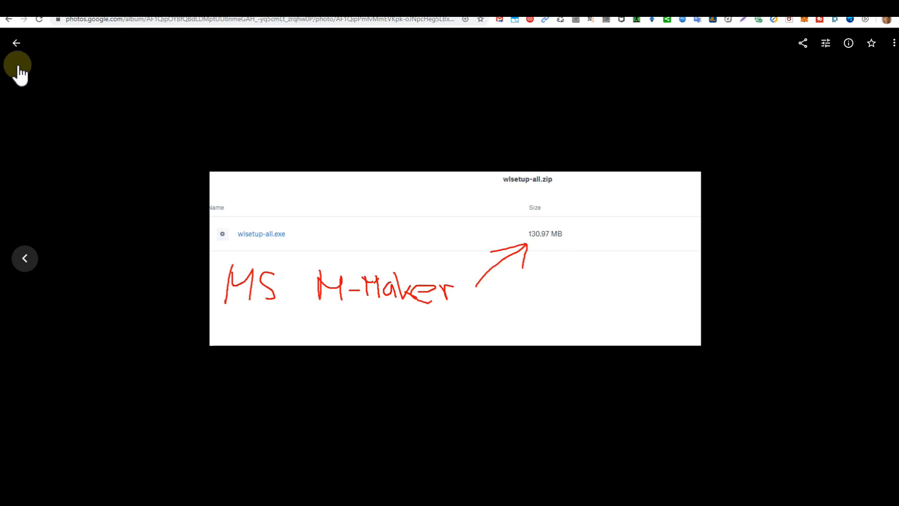
Page back from the wlsetup-all.exe screenshot past the Start Now and Thanks for Installing screenshots
{"action": "left_click", "coordinate": [29, 264]}
{"action": "left_click", "coordinate": [29, 264]}
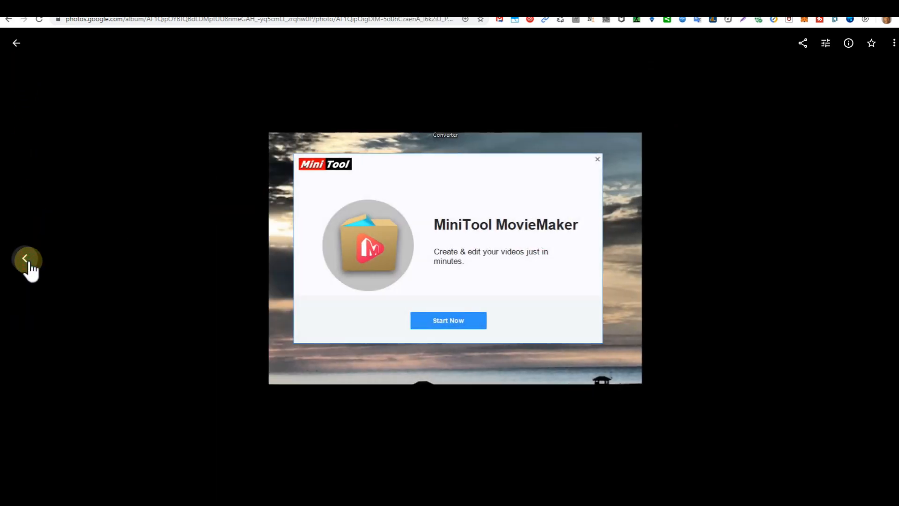
{"action": "left_click", "coordinate": [28, 262]}
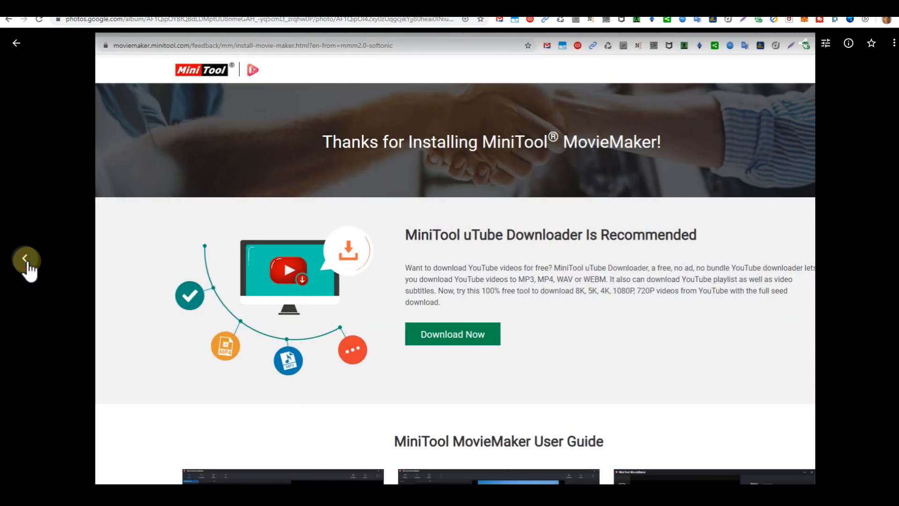
{"action": "left_click", "coordinate": [29, 264]}
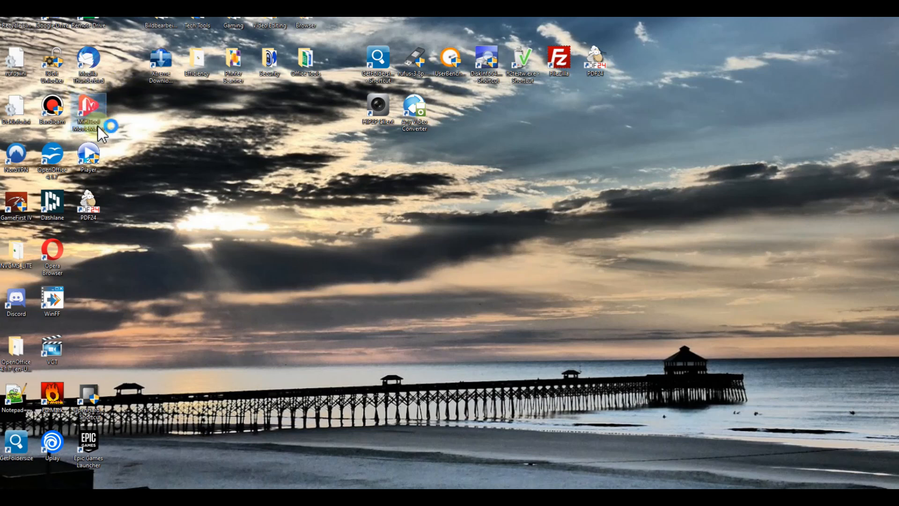
Launch MiniTool MovieMaker from the desktop and open its Movie Templates collection to look through the available templates
{"action": "double_click", "coordinate": [86, 106]}
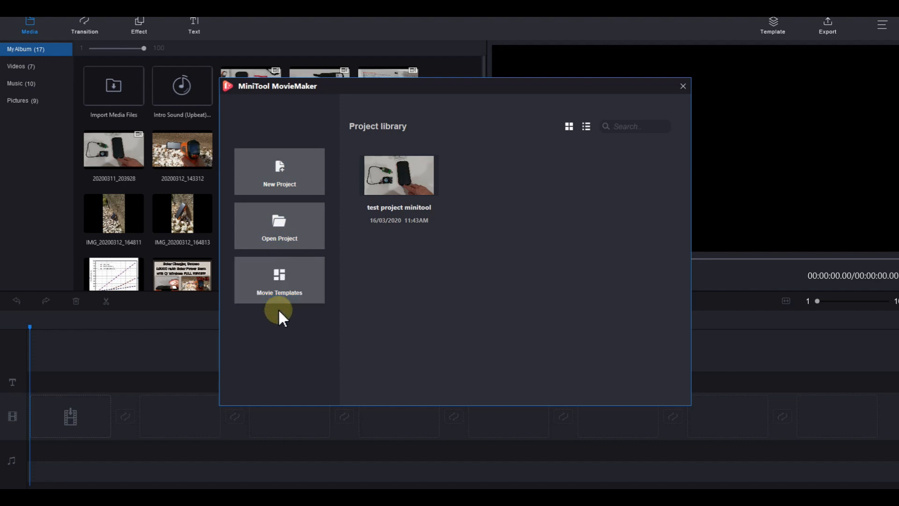
{"action": "left_click", "coordinate": [287, 282]}
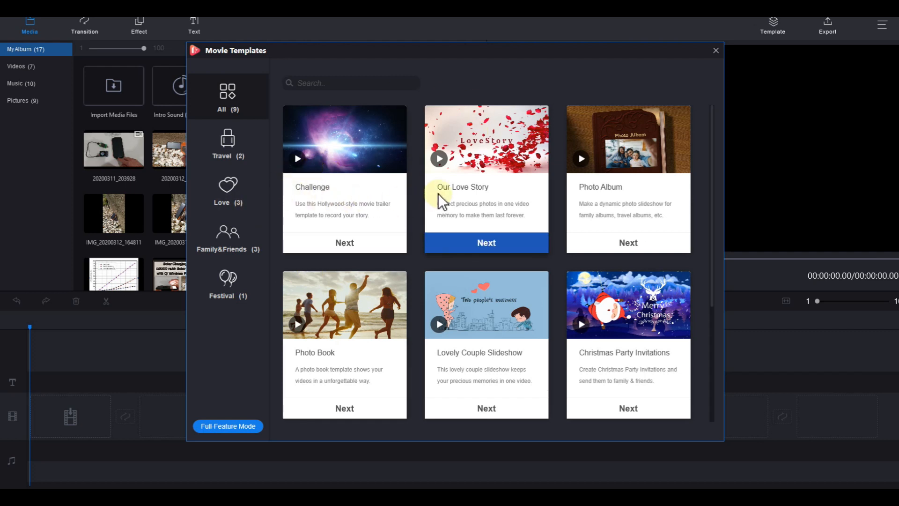
{"action": "scroll", "coordinate": [441, 206], "scroll_direction": "down", "scroll_amount": 3}
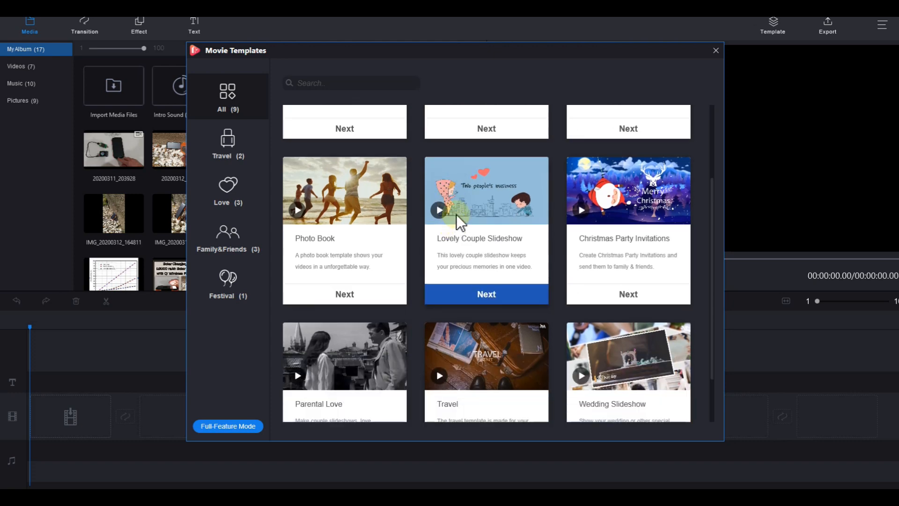
{"action": "scroll", "coordinate": [456, 224], "scroll_direction": "up", "scroll_amount": 3}
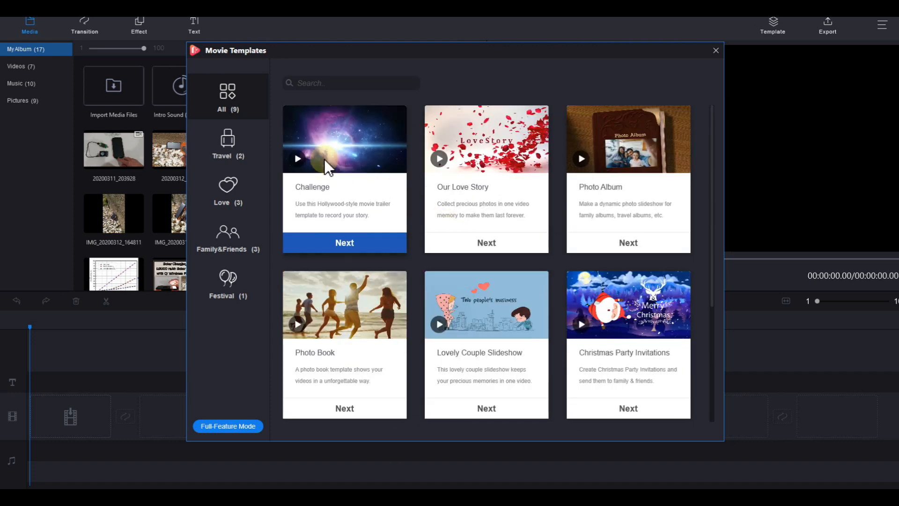
Start a movie from the Challenge template, importing all seven MP4 clips and the three IMG_20200312 photos from the Solar Charger folder
{"action": "left_click", "coordinate": [345, 242]}
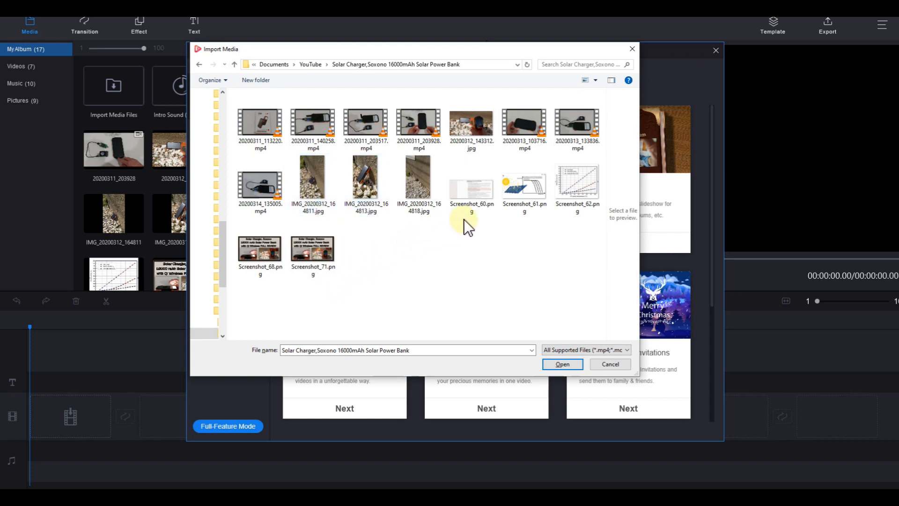
{"action": "left_click", "coordinate": [321, 132]}
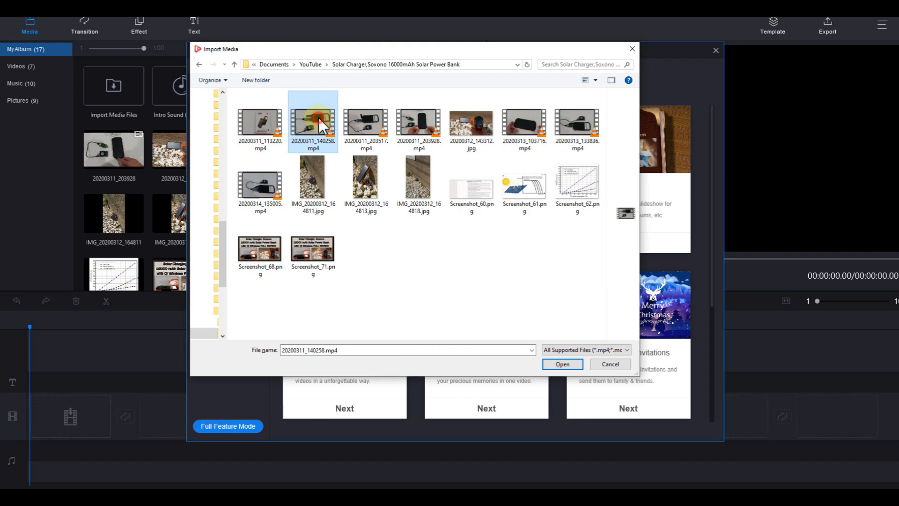
{"action": "left_click", "coordinate": [357, 122], "text": "ctrl"}
{"action": "left_click", "coordinate": [410, 133], "text": "ctrl"}
{"action": "left_click", "coordinate": [524, 138], "text": "ctrl"}
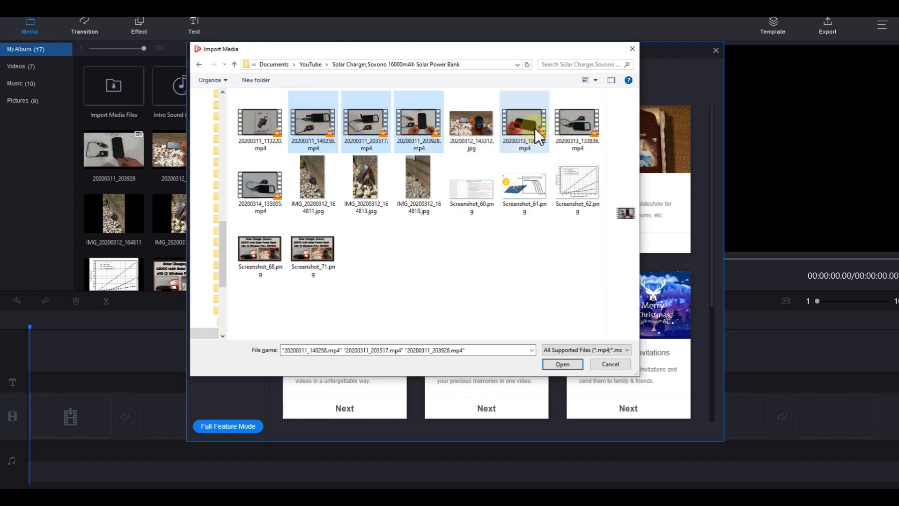
{"action": "left_click", "coordinate": [569, 138], "text": "ctrl"}
{"action": "left_click", "coordinate": [253, 132], "text": "ctrl"}
{"action": "left_click", "coordinate": [260, 176], "text": "ctrl"}
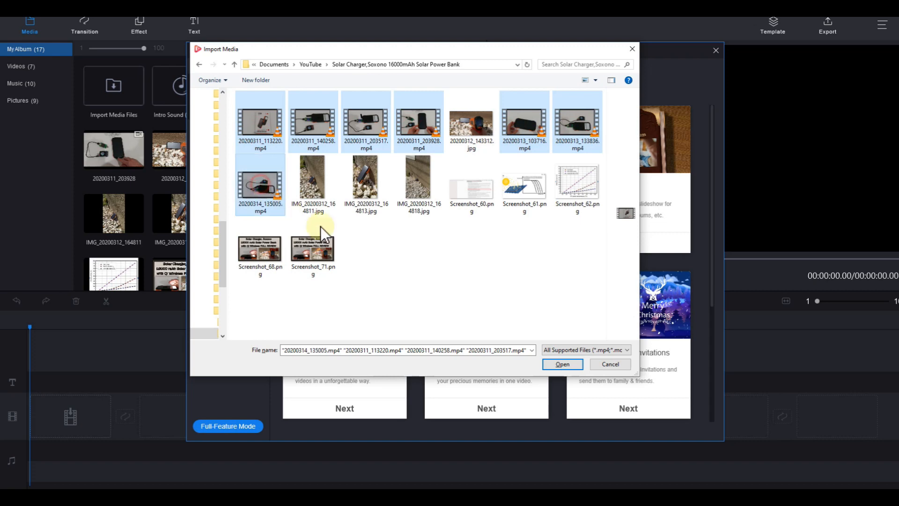
{"action": "left_click", "coordinate": [299, 187], "text": "ctrl"}
{"action": "left_click", "coordinate": [352, 198], "text": "ctrl"}
{"action": "left_click", "coordinate": [418, 188], "text": "ctrl"}
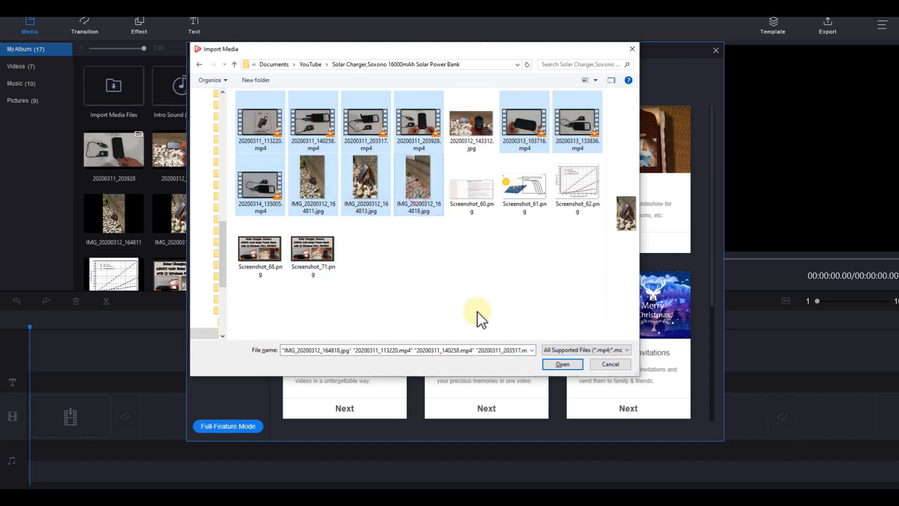
{"action": "left_click", "coordinate": [573, 365]}
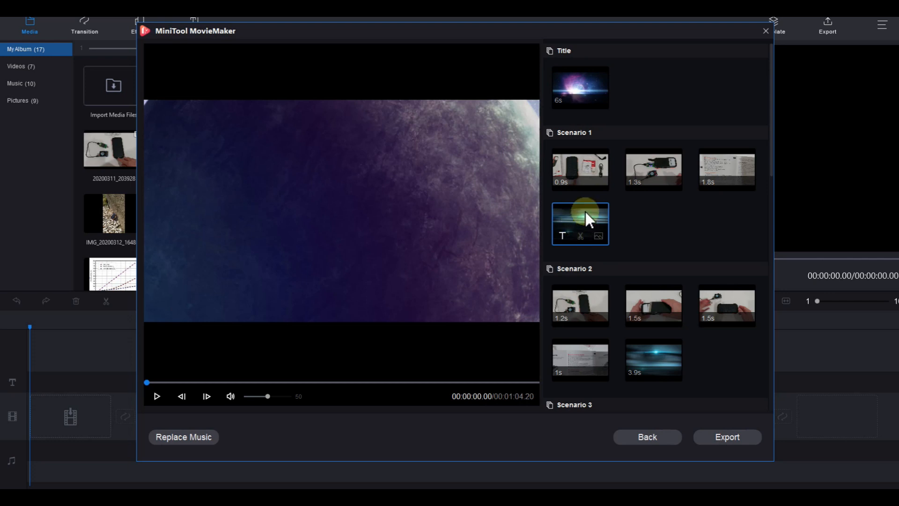
Look over the Challenge movie's scenarios and play its preview from the start while lowering the system volume
{"action": "scroll", "coordinate": [625, 279], "scroll_direction": "down", "scroll_amount": 3}
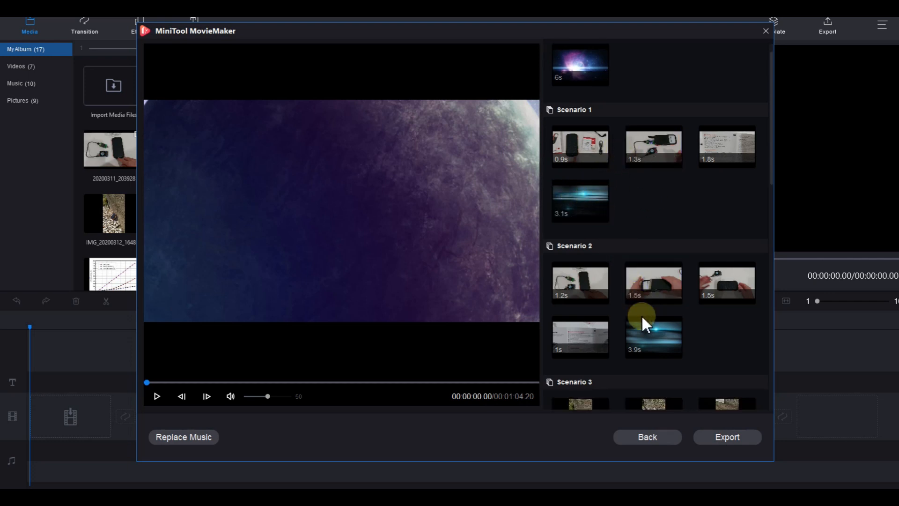
{"action": "scroll", "coordinate": [649, 304], "scroll_direction": "up", "scroll_amount": 3}
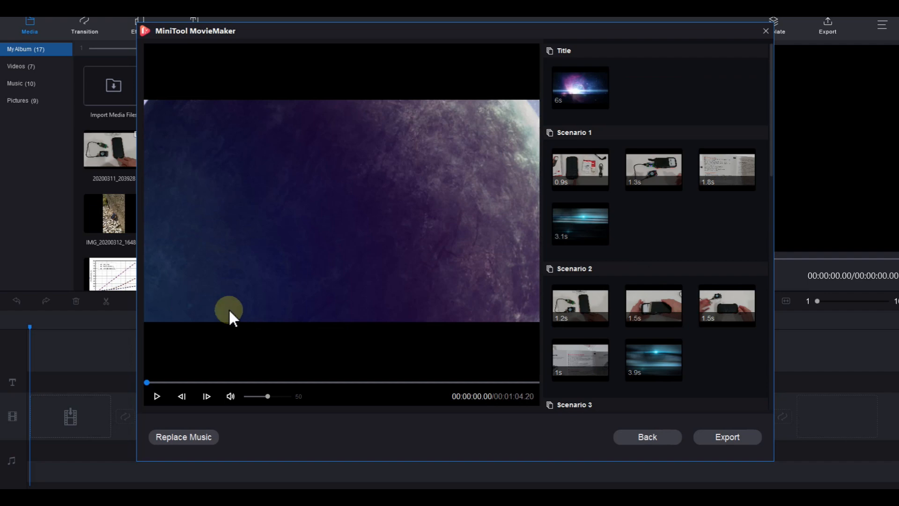
{"action": "left_click", "coordinate": [157, 397]}
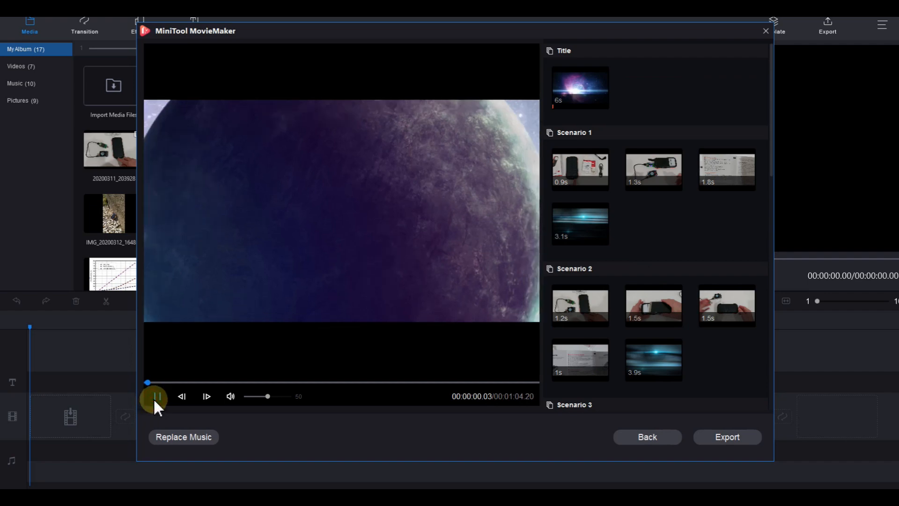
{"action": "key", "text": "XF86AudioLowerVolume"}
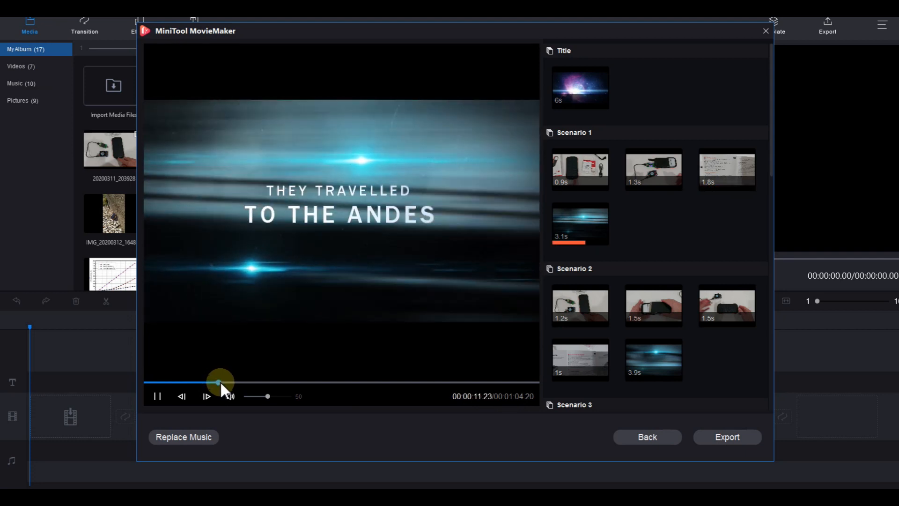
{"action": "key", "text": "XF86AudioLowerVolume"}
{"action": "key", "text": "XF86AudioLowerVolume"}
{"action": "key", "text": "XF86AudioLowerVolume"}
{"action": "key", "text": "XF86AudioLowerVolume"}
{"action": "key", "text": "XF86AudioLowerVolume"}
{"action": "key", "text": "XF86AudioLowerVolume"}
{"action": "key", "text": "XF86AudioLowerVolume"}
{"action": "key", "text": "XF86AudioLowerVolume"}
{"action": "key", "text": "XF86AudioLowerVolume"}
{"action": "key", "text": "XF86AudioLowerVolume"}
{"action": "key", "text": "XF86AudioLowerVolume"}
{"action": "key", "text": "XF86AudioLowerVolume"}
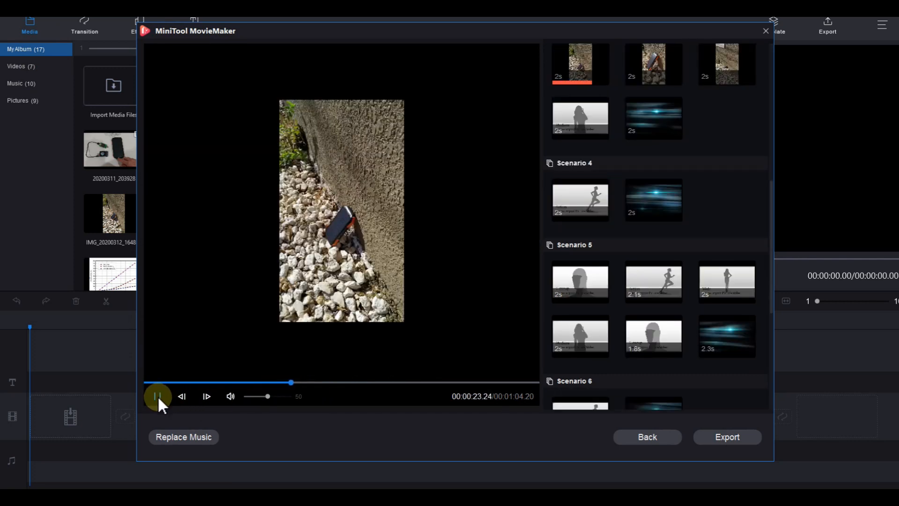
Pause the movie preview and look over the export settings, closing them without exporting
{"action": "left_click", "coordinate": [157, 395]}
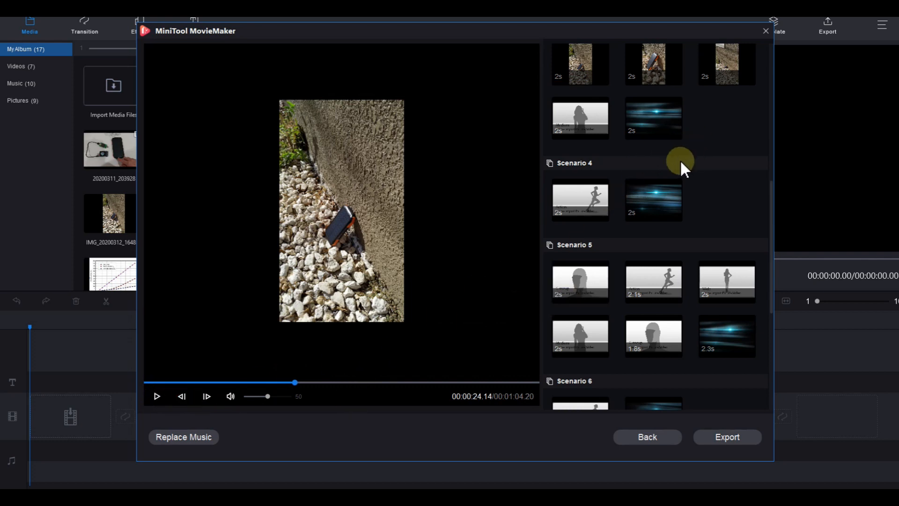
{"action": "mouse_move", "coordinate": [651, 183]}
{"action": "left_click", "coordinate": [724, 438]}
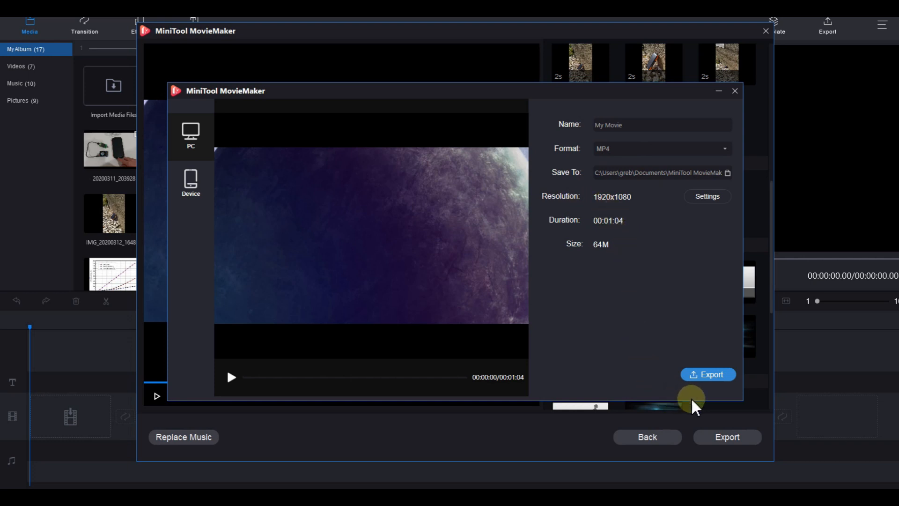
{"action": "left_click", "coordinate": [735, 91]}
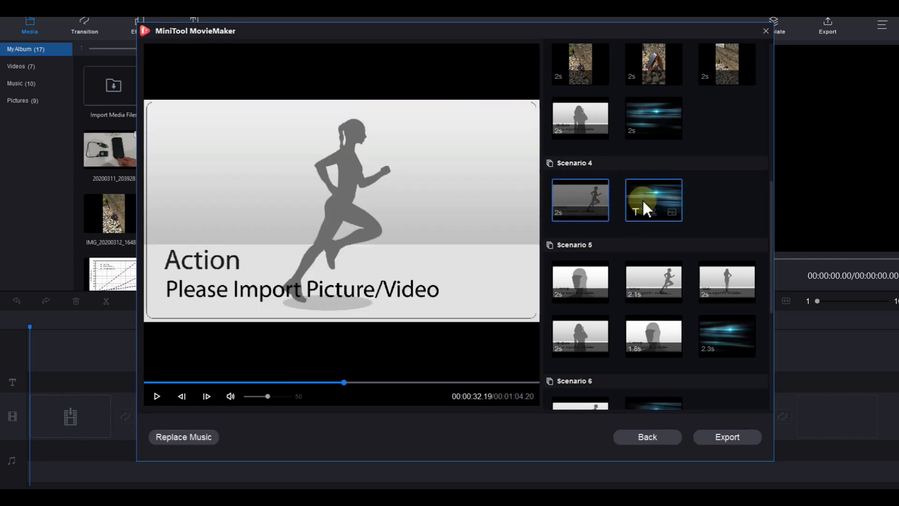
Preview the second clip of Scenario 4 and look over the neighbouring scenarios
{"action": "left_click", "coordinate": [643, 203]}
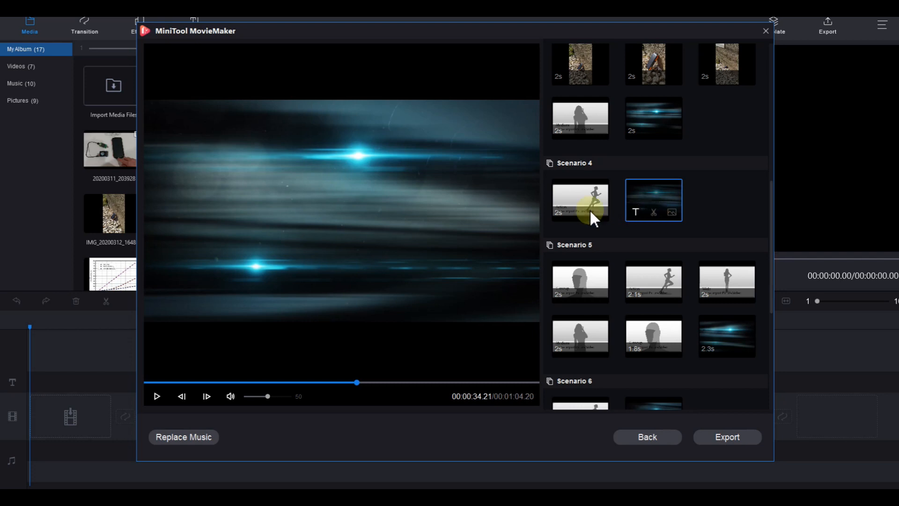
{"action": "scroll", "coordinate": [678, 209], "scroll_direction": "up", "scroll_amount": 1}
{"action": "scroll", "coordinate": [689, 234], "scroll_direction": "up", "scroll_amount": 1}
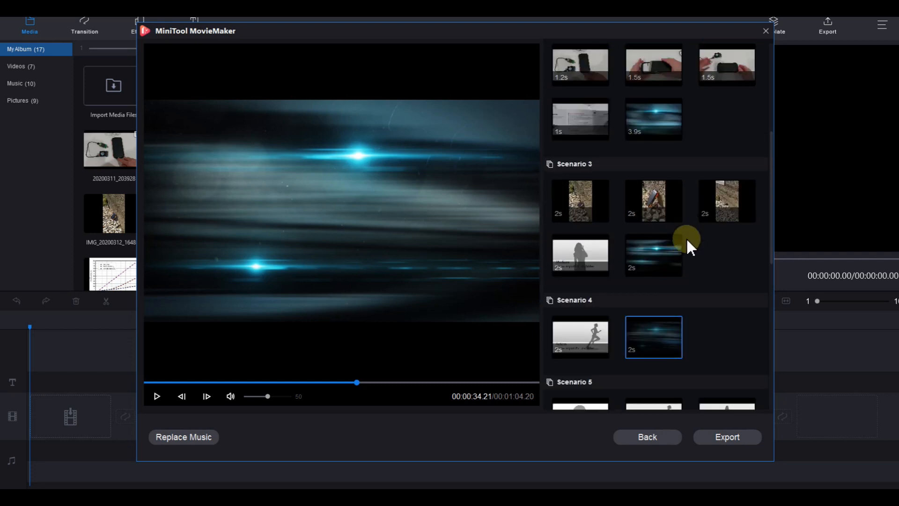
{"action": "scroll", "coordinate": [685, 240], "scroll_direction": "down", "scroll_amount": 1}
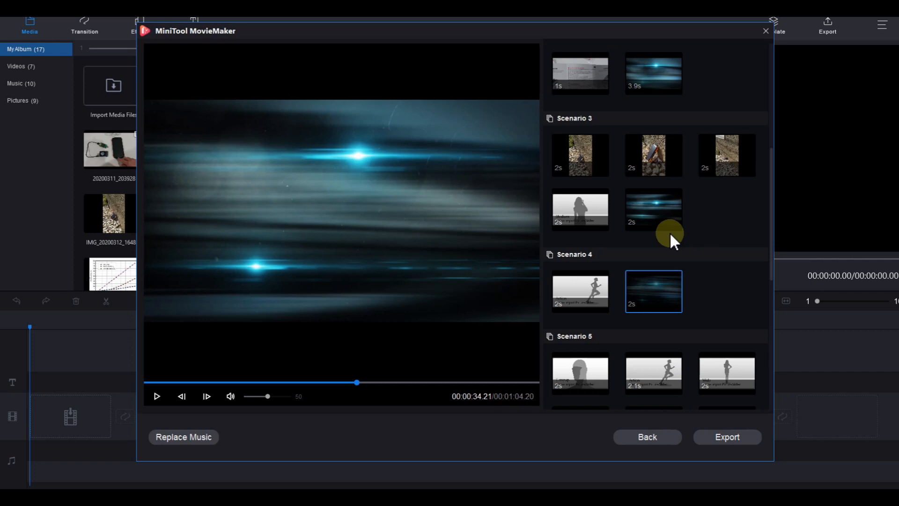
Close the Challenge template project without saving its changes and enter Full-Feature Mode
{"action": "left_click", "coordinate": [764, 31]}
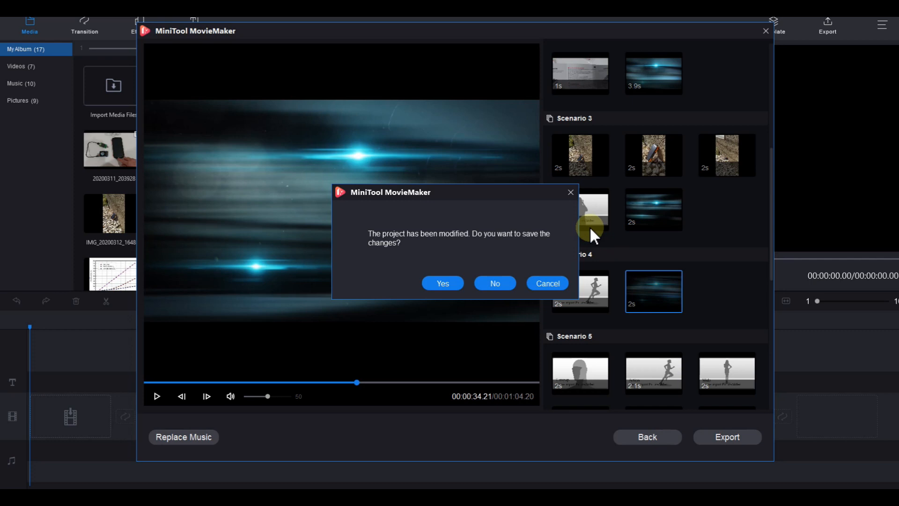
{"action": "left_click", "coordinate": [548, 283]}
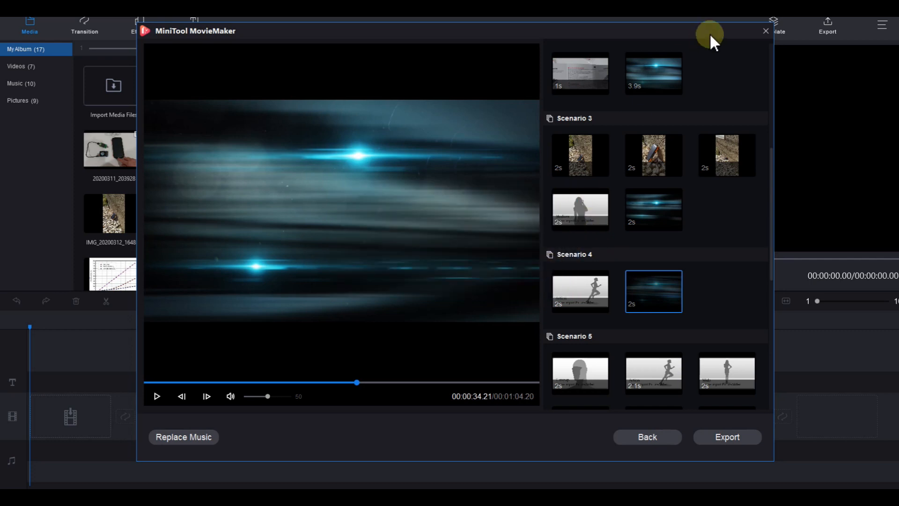
{"action": "left_click", "coordinate": [772, 33]}
{"action": "left_click", "coordinate": [493, 283]}
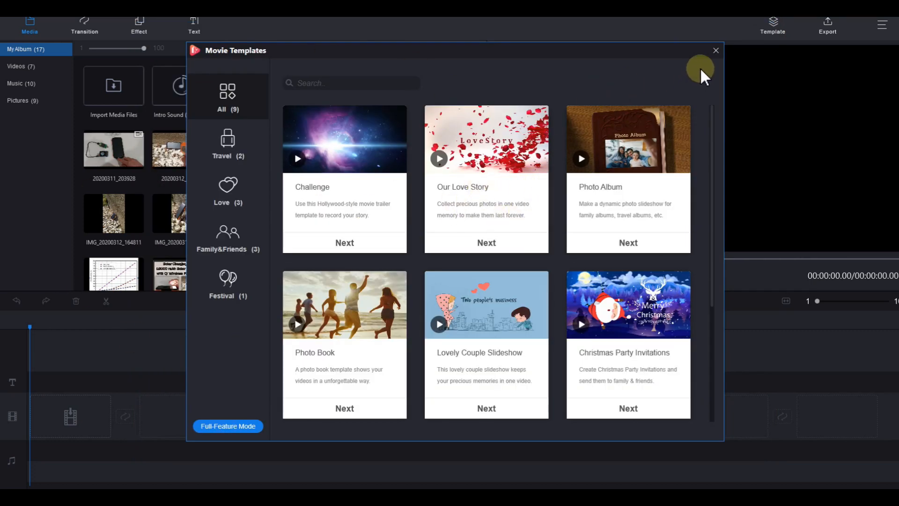
{"action": "left_click", "coordinate": [212, 425]}
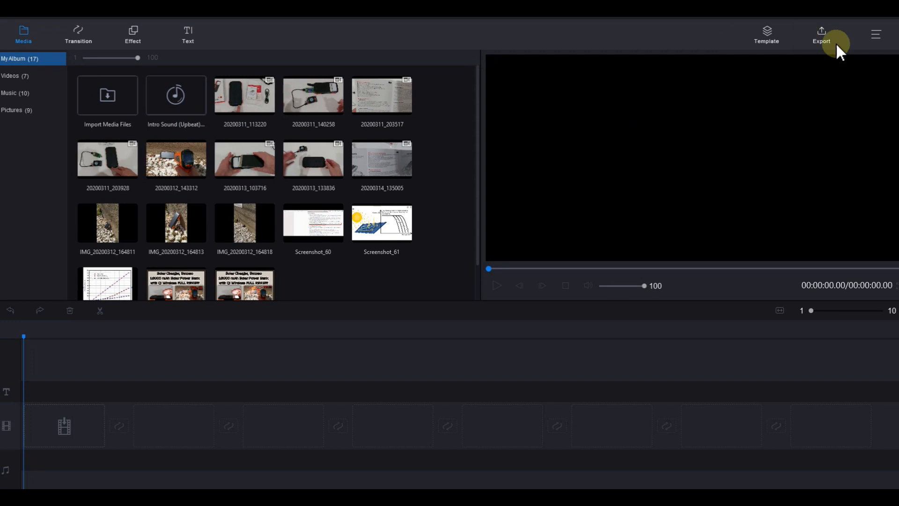
Look through the File, Help and Skin commands of the editor, leaving them without choosing any
{"action": "left_click", "coordinate": [876, 36]}
{"action": "mouse_move", "coordinate": [850, 45]}
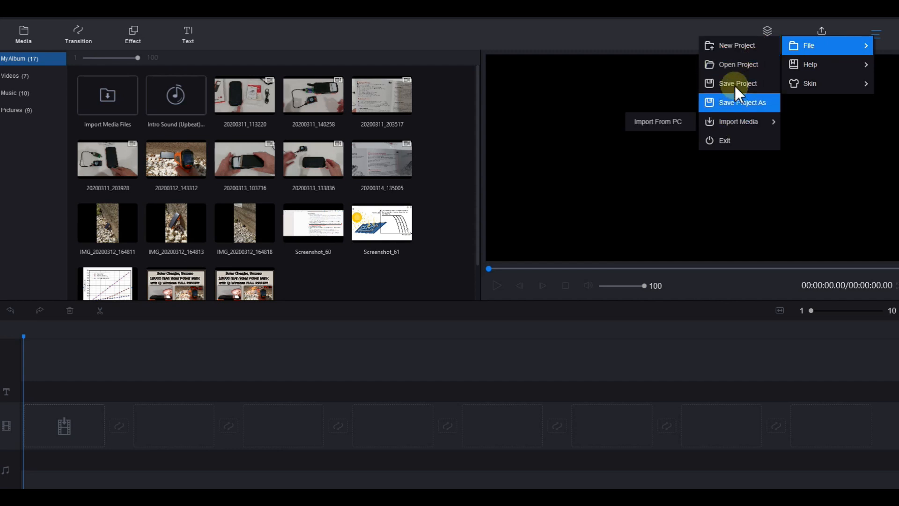
{"action": "mouse_move", "coordinate": [833, 61]}
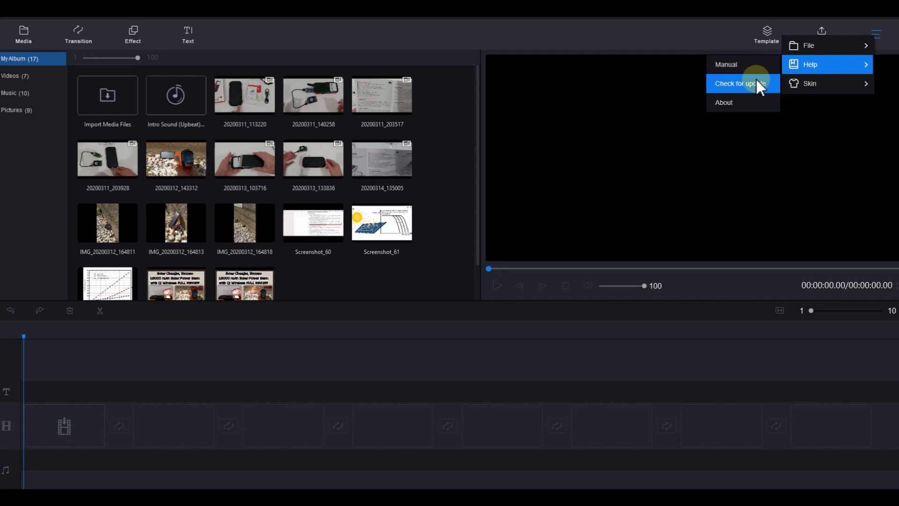
{"action": "mouse_move", "coordinate": [816, 83]}
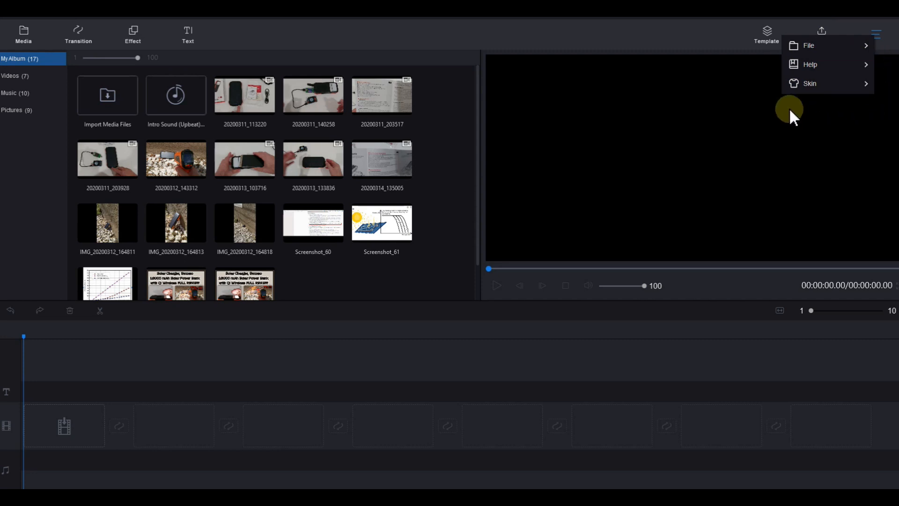
{"action": "left_click", "coordinate": [712, 31]}
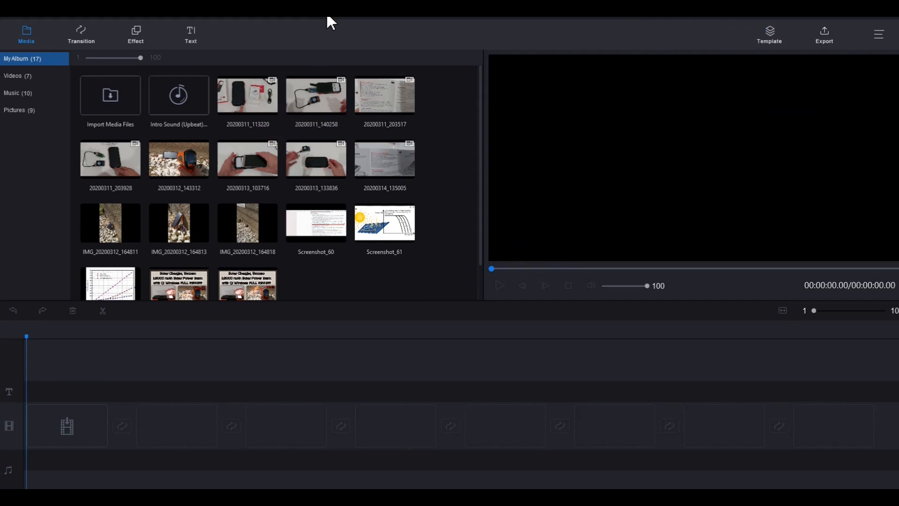
Place the 20200311_113220 clip at the start of the video track and try the timeline zoom at its maximum and minimum
{"action": "left_click", "coordinate": [367, 107]}
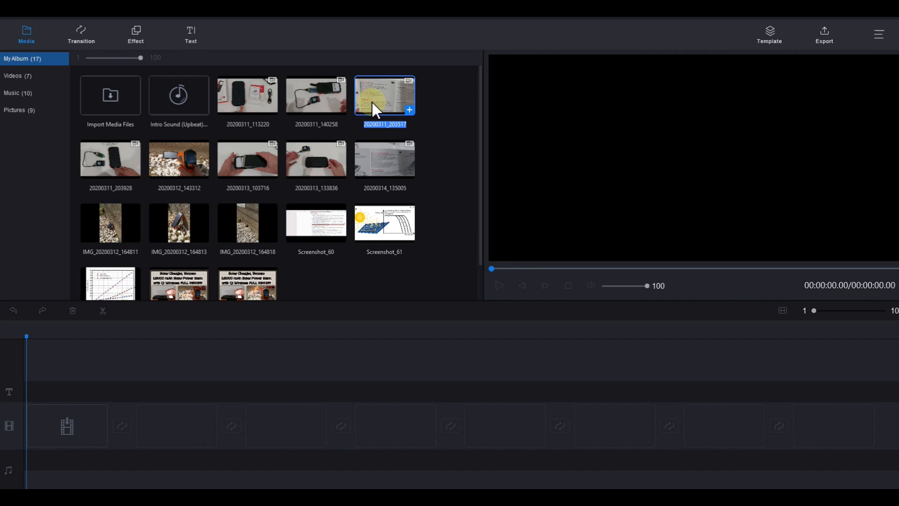
{"action": "left_click", "coordinate": [469, 131]}
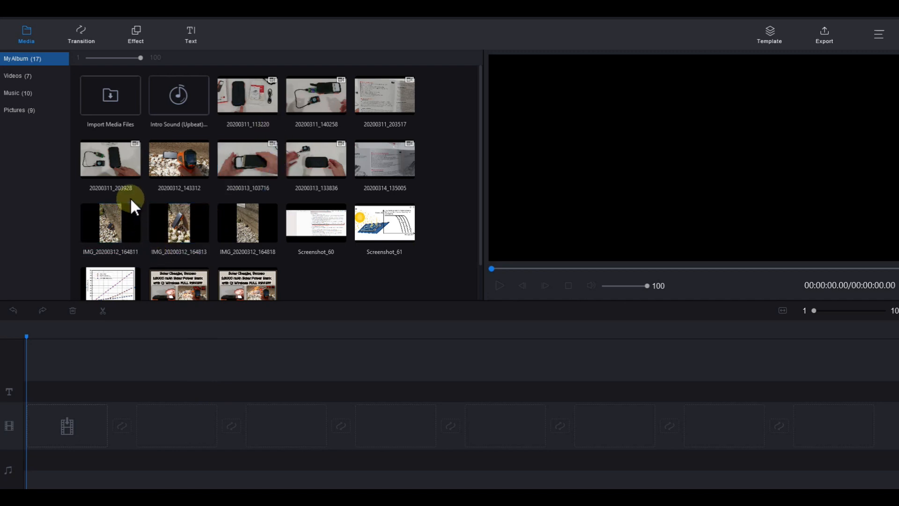
{"action": "left_click_drag", "start_coordinate": [249, 99], "coordinate": [103, 350]}
{"action": "left_click_drag", "start_coordinate": [38, 426], "coordinate": [47, 428]}
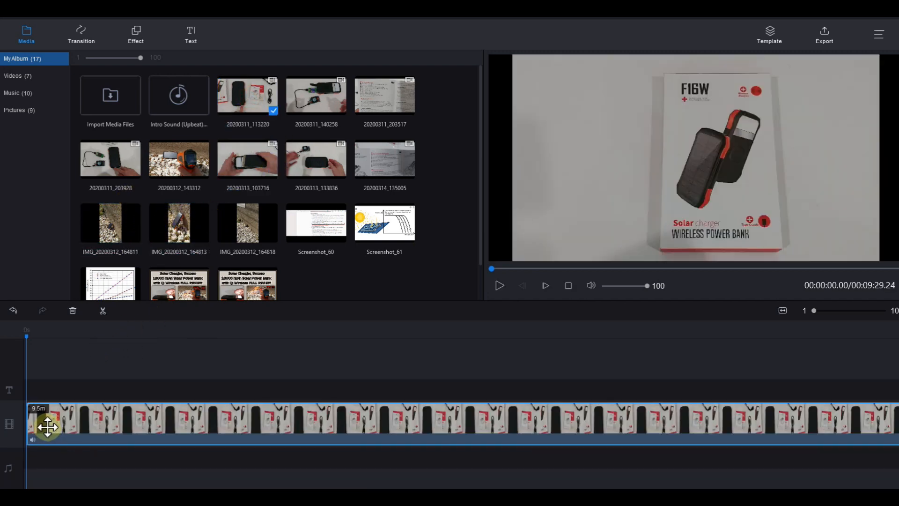
{"action": "left_click_drag", "start_coordinate": [253, 108], "coordinate": [57, 360]}
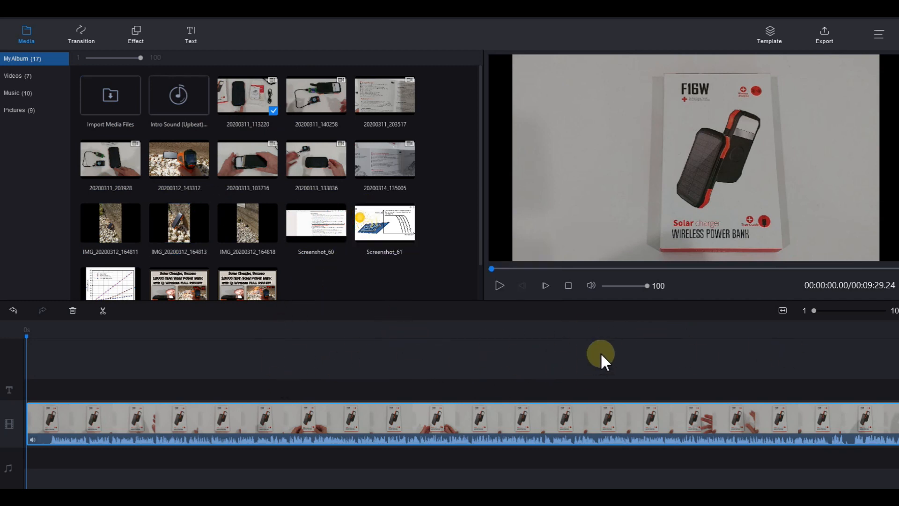
{"action": "left_click_drag", "start_coordinate": [813, 311], "coordinate": [884, 311]}
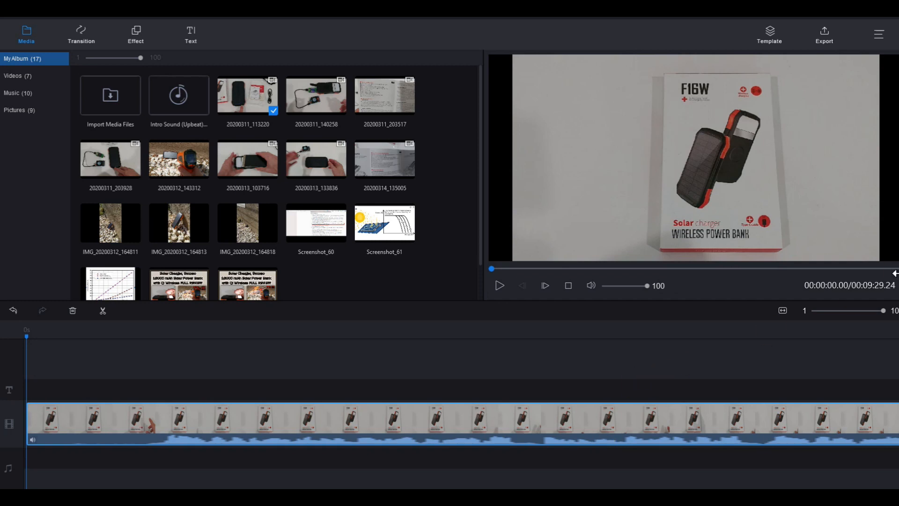
{"action": "left_click_drag", "start_coordinate": [883, 310], "coordinate": [805, 310]}
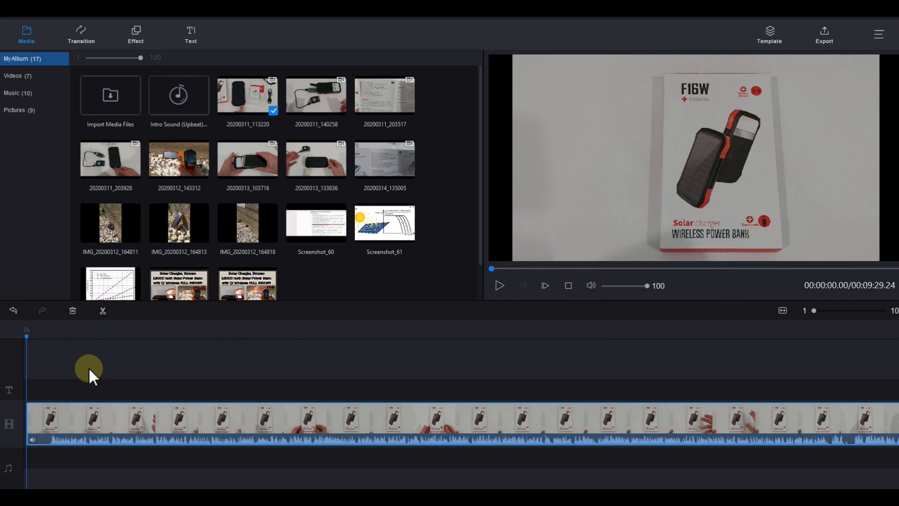
Try adding the 20200311_203517 clip after the 20200311_113220 clip, and remove it from the timeline again
{"action": "left_click_drag", "start_coordinate": [406, 412], "coordinate": [459, 428]}
{"action": "left_click_drag", "start_coordinate": [93, 492], "coordinate": [864, 482]}
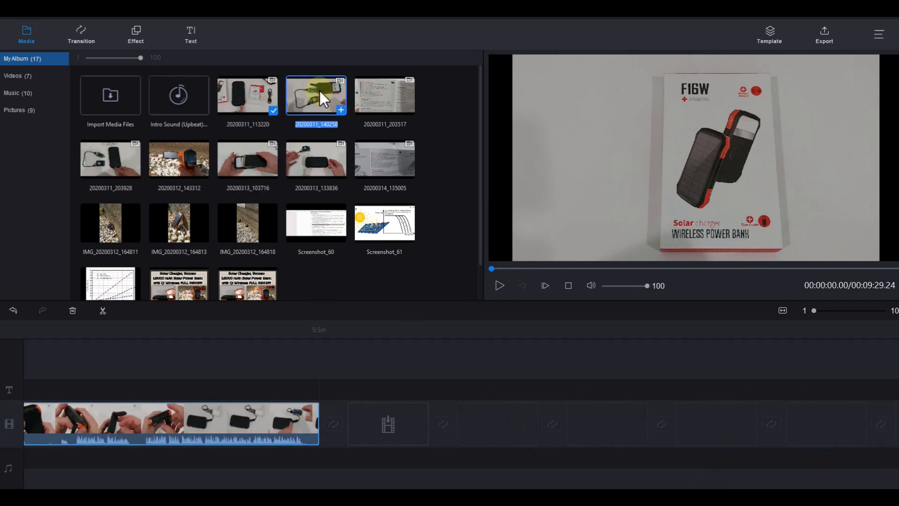
{"action": "left_click_drag", "start_coordinate": [379, 88], "coordinate": [372, 420]}
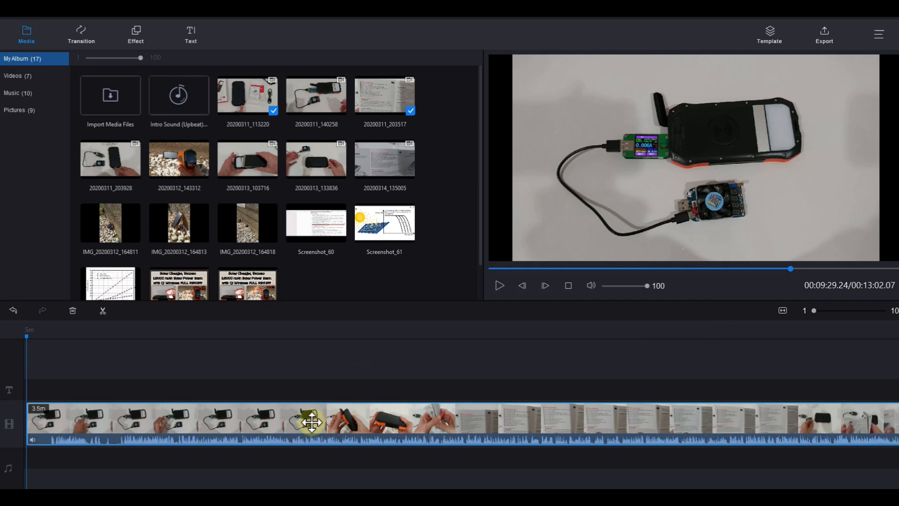
{"action": "key", "text": "Delete"}
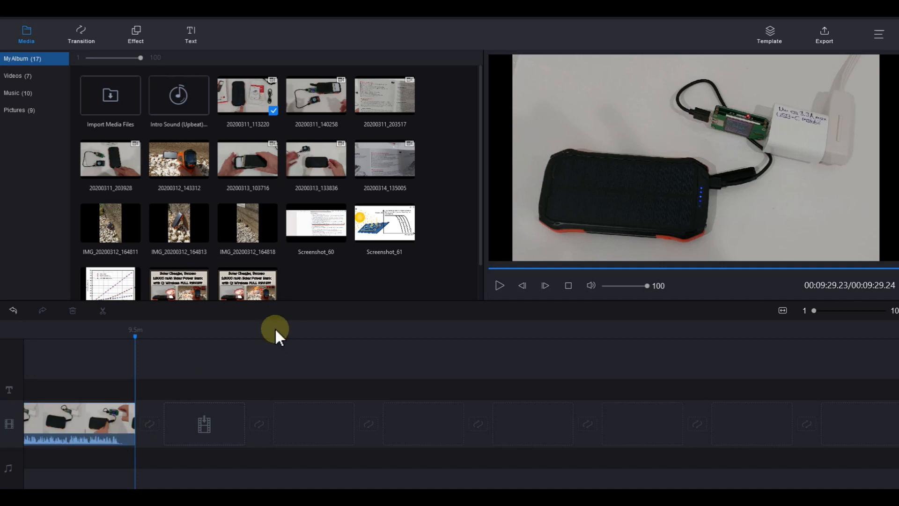
{"action": "left_click", "coordinate": [275, 291]}
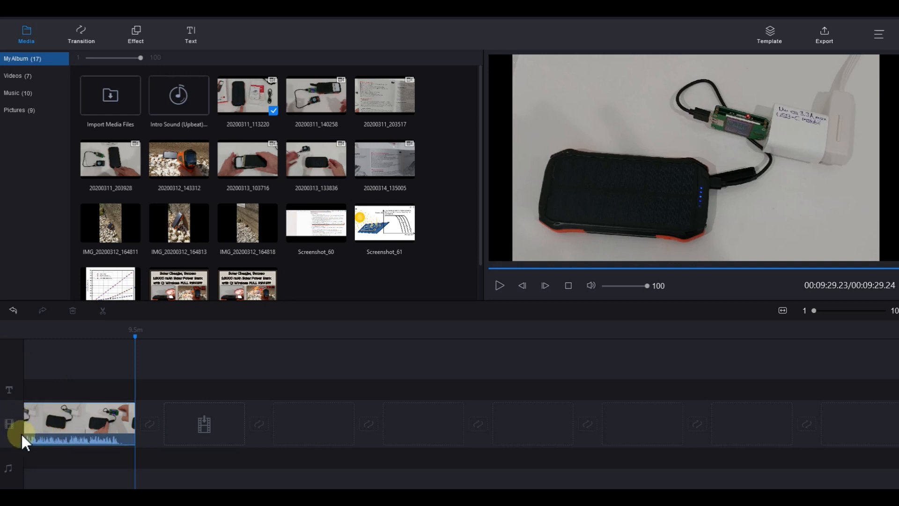
{"action": "left_click", "coordinate": [10, 360]}
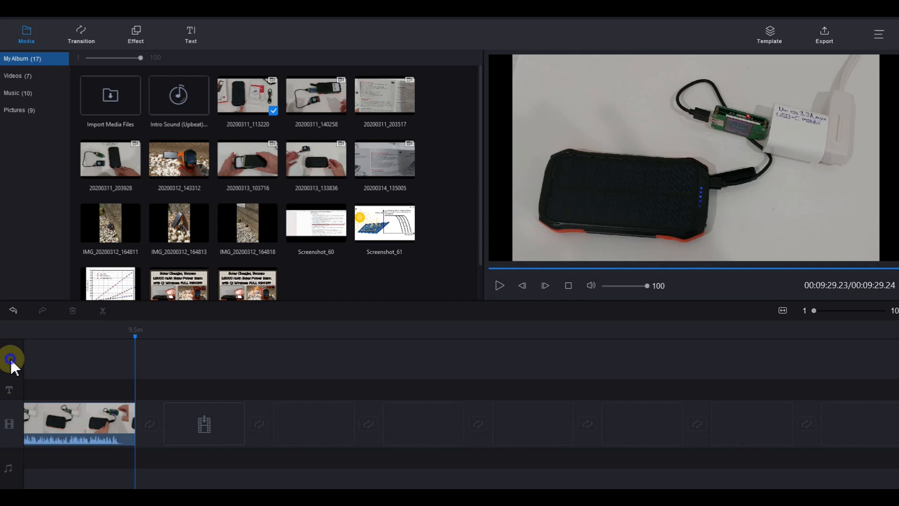
{"action": "left_click", "coordinate": [30, 371]}
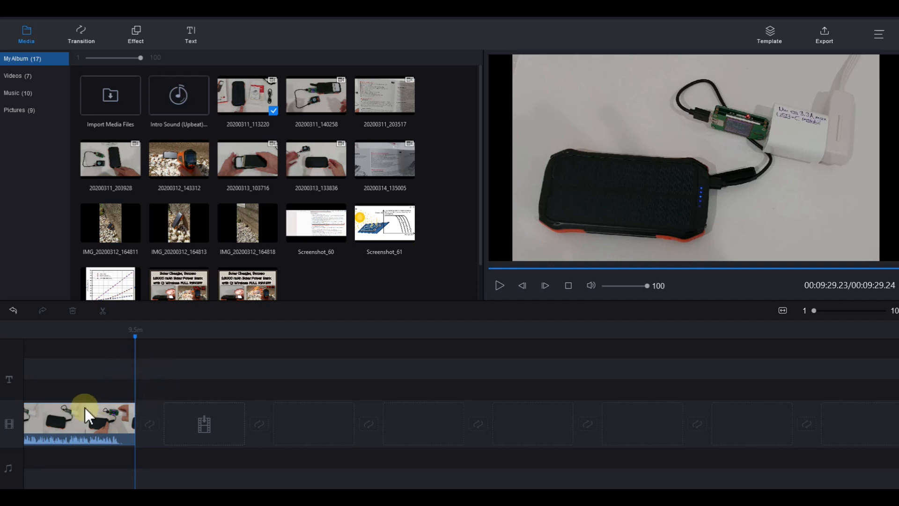
{"action": "left_click", "coordinate": [380, 253]}
{"action": "left_click", "coordinate": [446, 265]}
Delete the 20200311_113220 clip from the timeline, retry placing it at the start, and delete it once more
{"action": "left_click", "coordinate": [56, 423]}
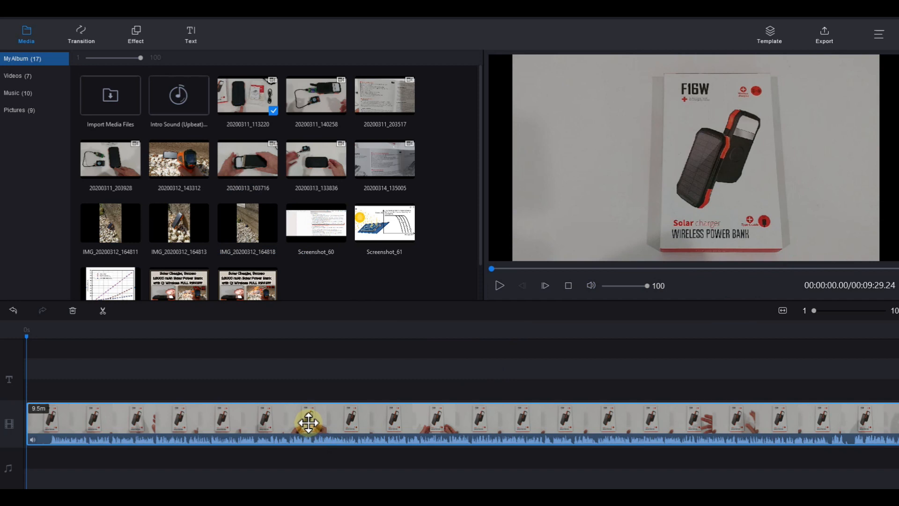
{"action": "key", "text": "Delete"}
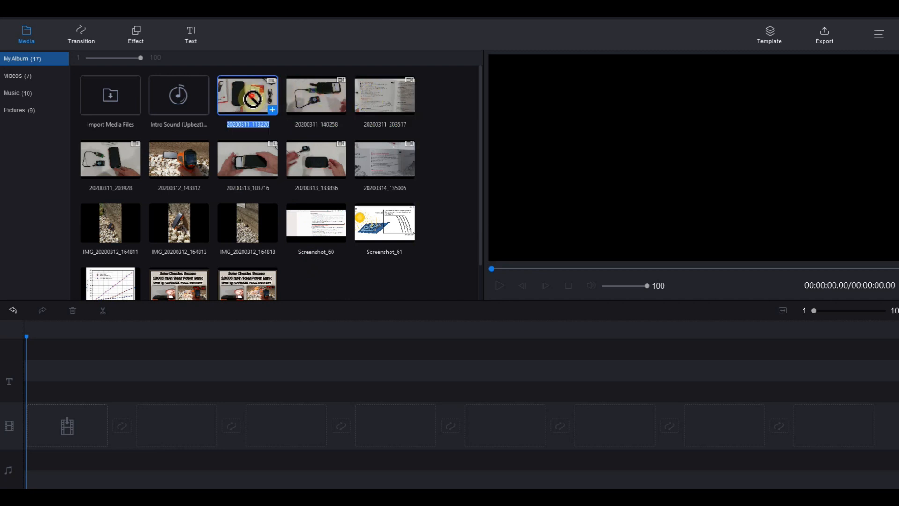
{"action": "left_click_drag", "start_coordinate": [253, 98], "coordinate": [73, 346]}
{"action": "left_click_drag", "start_coordinate": [33, 423], "coordinate": [33, 422]}
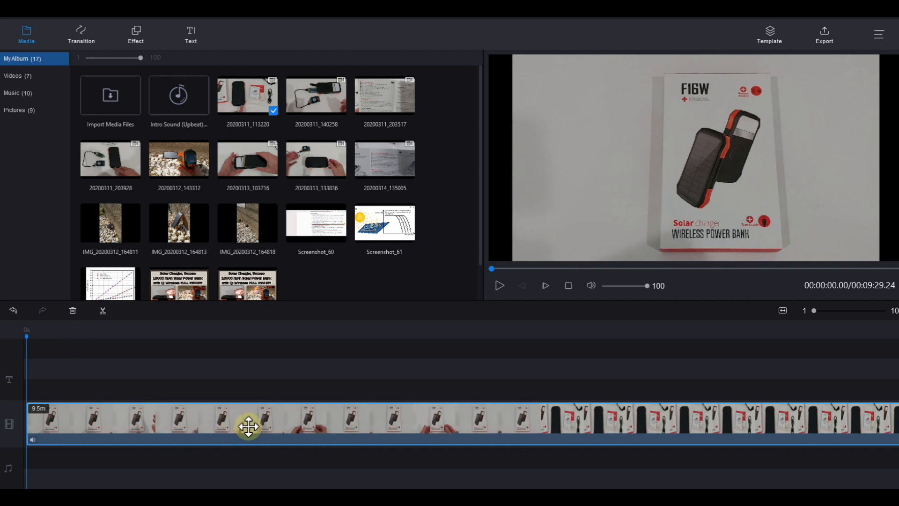
{"action": "key", "text": "Delete"}
Add the 20200311_140258 and 20200311_203928 clips in that order to the video track and try to close the gap between them
{"action": "left_click_drag", "start_coordinate": [317, 96], "coordinate": [66, 415]}
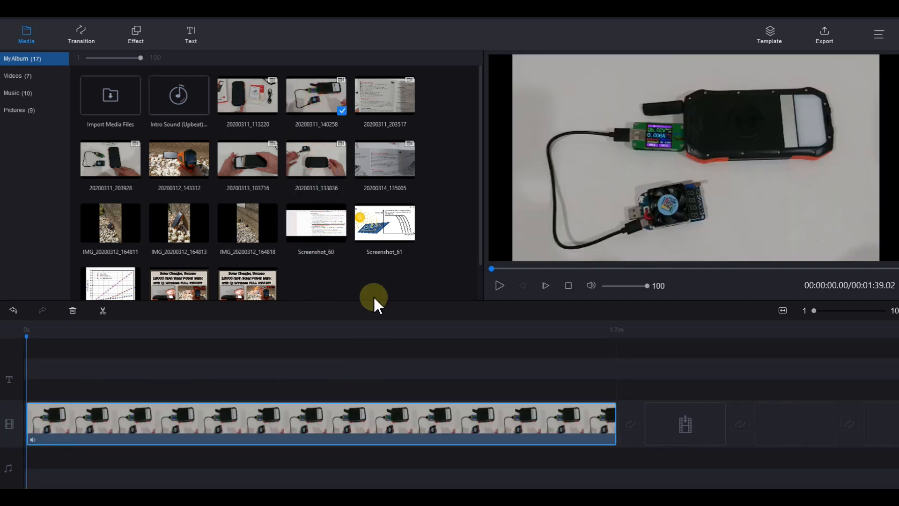
{"action": "left_click_drag", "start_coordinate": [120, 163], "coordinate": [669, 424]}
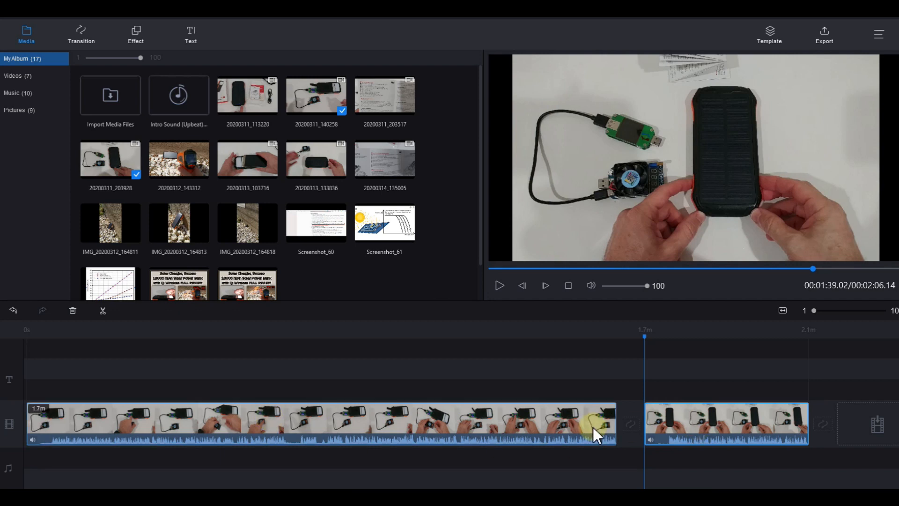
{"action": "left_click_drag", "start_coordinate": [688, 425], "coordinate": [622, 424]}
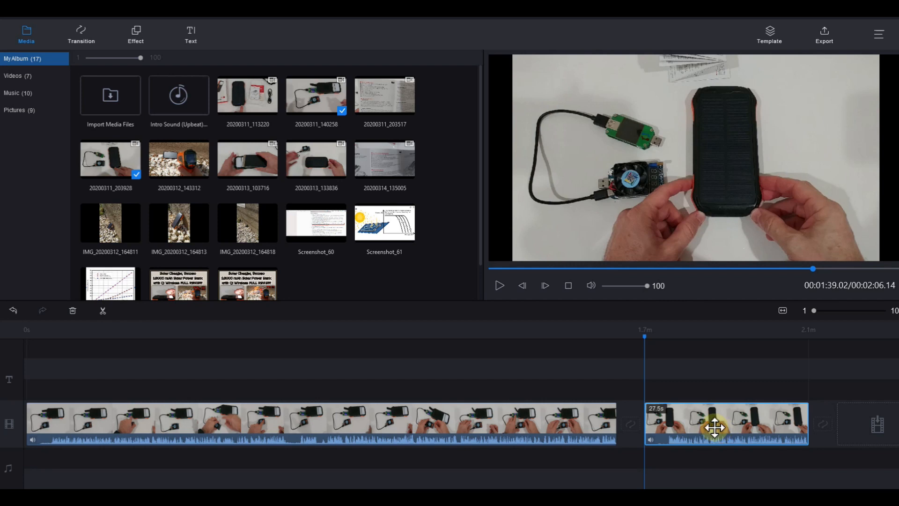
{"action": "left_click_drag", "start_coordinate": [710, 425], "coordinate": [611, 428]}
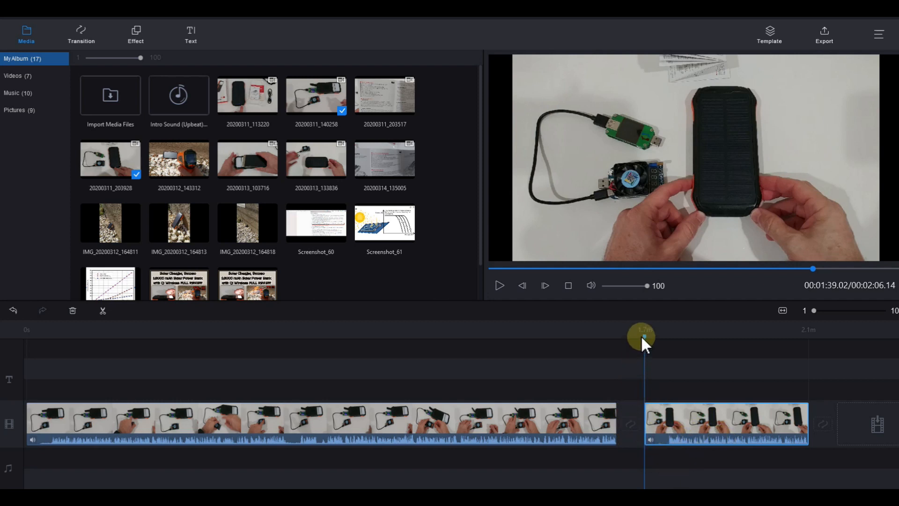
Split the 20200311_140258 clip at about 1 minute 30 seconds
{"action": "left_click_drag", "start_coordinate": [644, 344], "coordinate": [561, 348]}
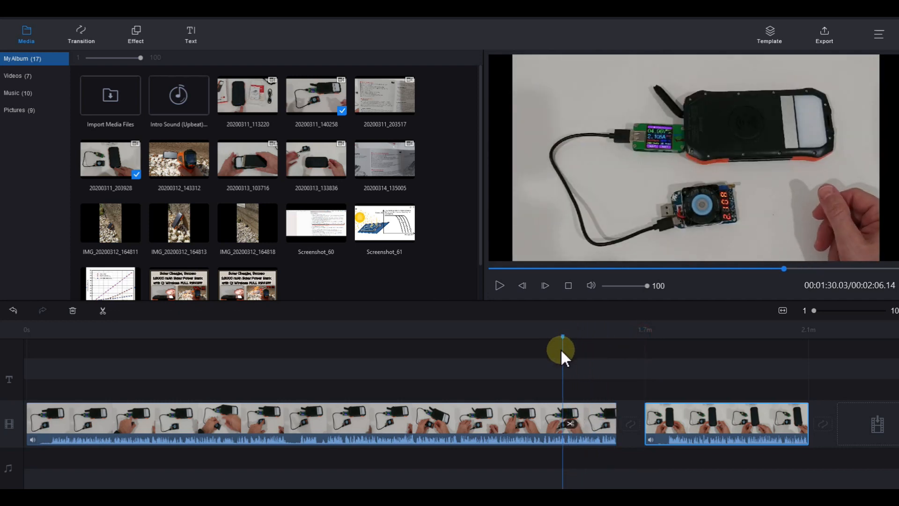
{"action": "left_click", "coordinate": [570, 424]}
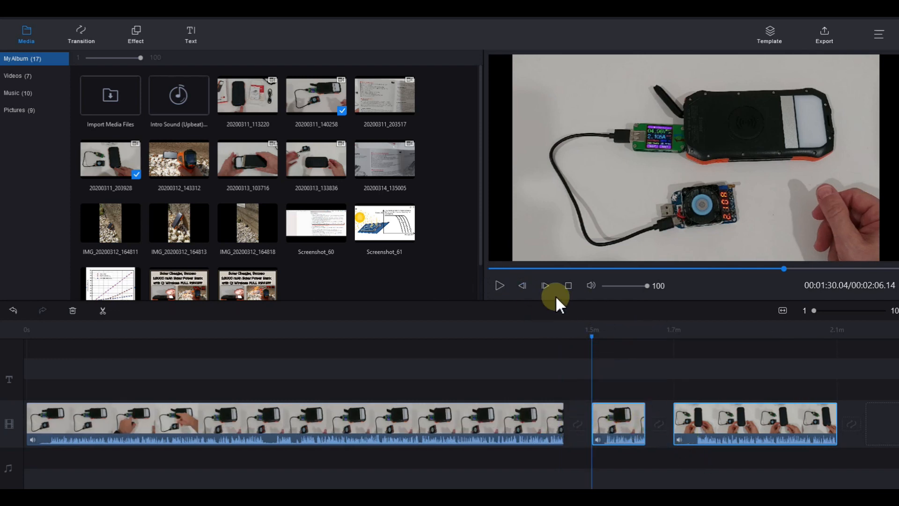
Play the preview from the split point past the join with the 20200311_203928 clip and stop it there
{"action": "left_click", "coordinate": [499, 286]}
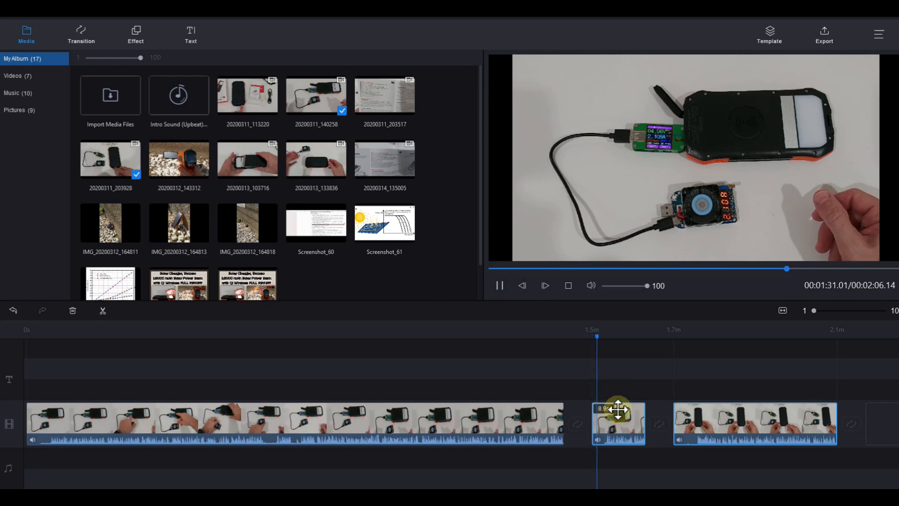
{"action": "left_click_drag", "start_coordinate": [604, 346], "coordinate": [631, 349]}
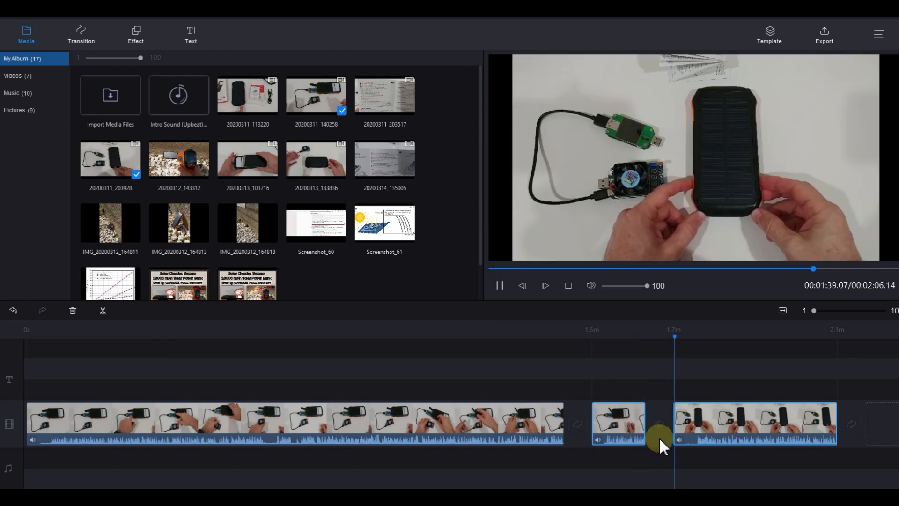
{"action": "left_click", "coordinate": [500, 286]}
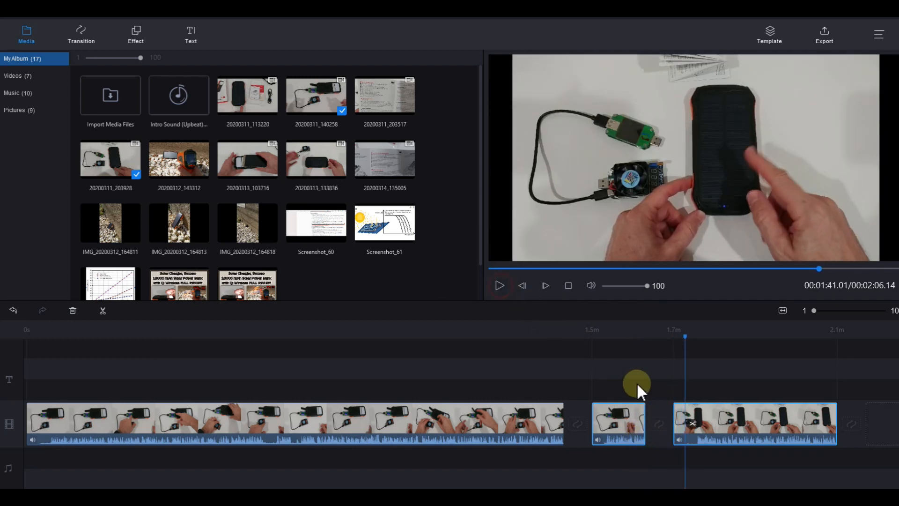
Add the BlindHorizontal1 transition at the split in the 20200311_140258 clip and the ButterflyWaveScrawler transition before the 20200311_203928 clip
{"action": "left_click", "coordinate": [81, 37]}
{"action": "left_click", "coordinate": [322, 96]}
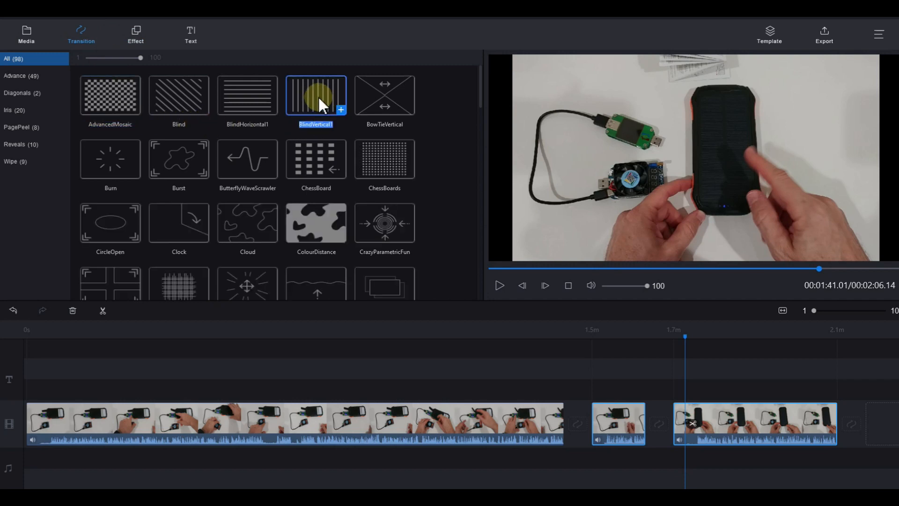
{"action": "left_click_drag", "start_coordinate": [582, 417], "coordinate": [577, 423]}
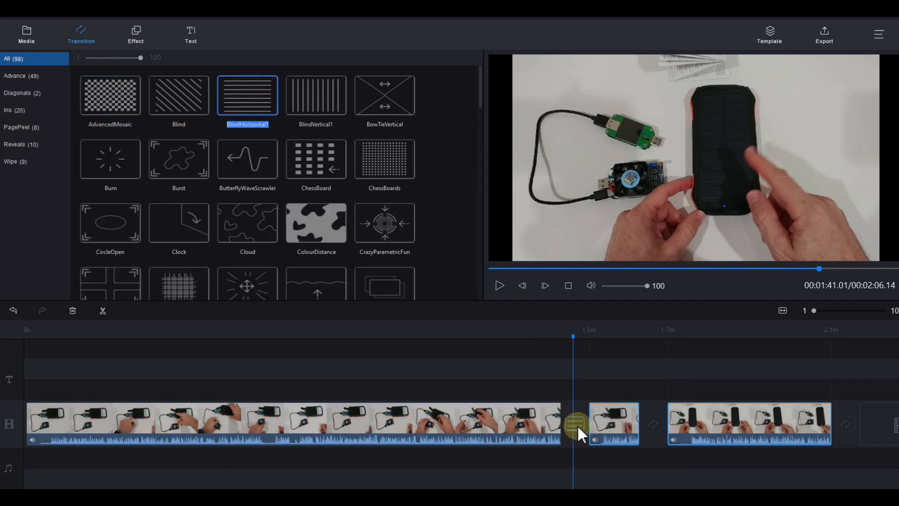
{"action": "mouse_move", "coordinate": [327, 140]}
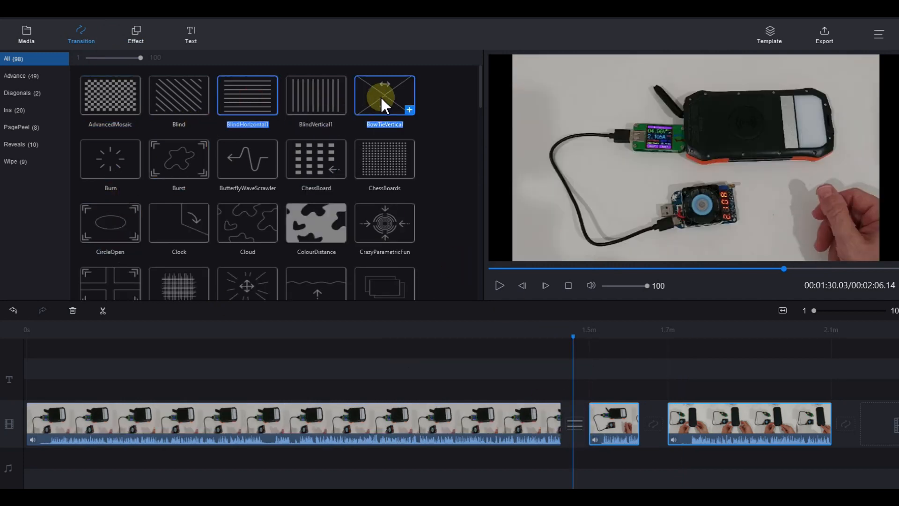
{"action": "left_click_drag", "start_coordinate": [244, 159], "coordinate": [643, 420]}
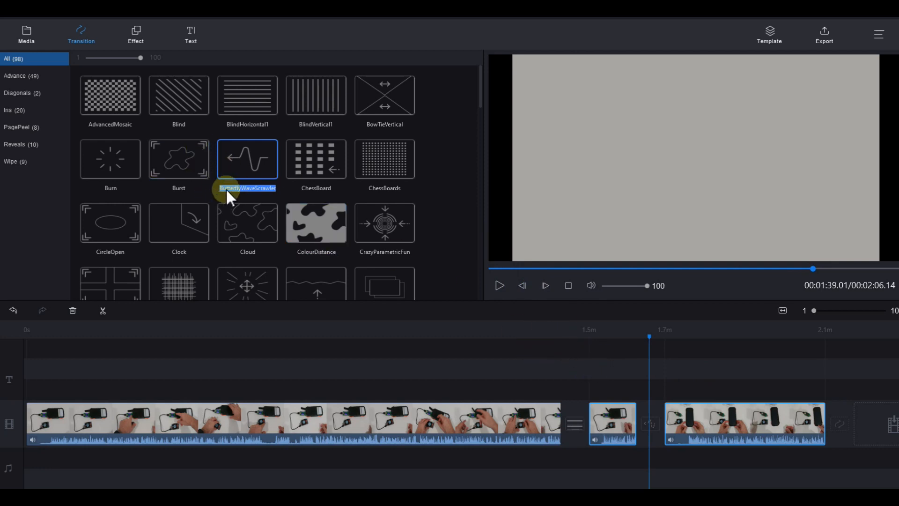
{"action": "left_click_drag", "start_coordinate": [398, 112], "coordinate": [597, 401]}
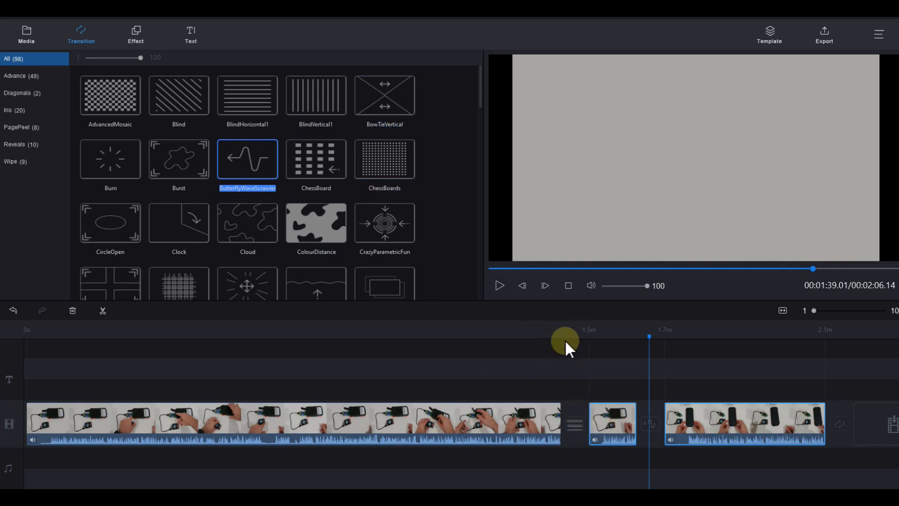
Examine the export settings and the available output formats for PC and for devices, and leave without exporting
{"action": "left_click", "coordinate": [827, 35]}
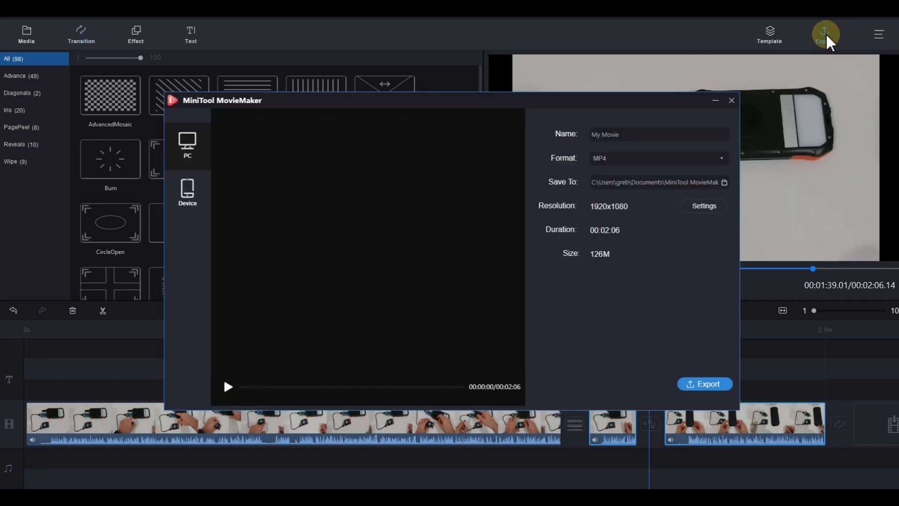
{"action": "left_click", "coordinate": [653, 162]}
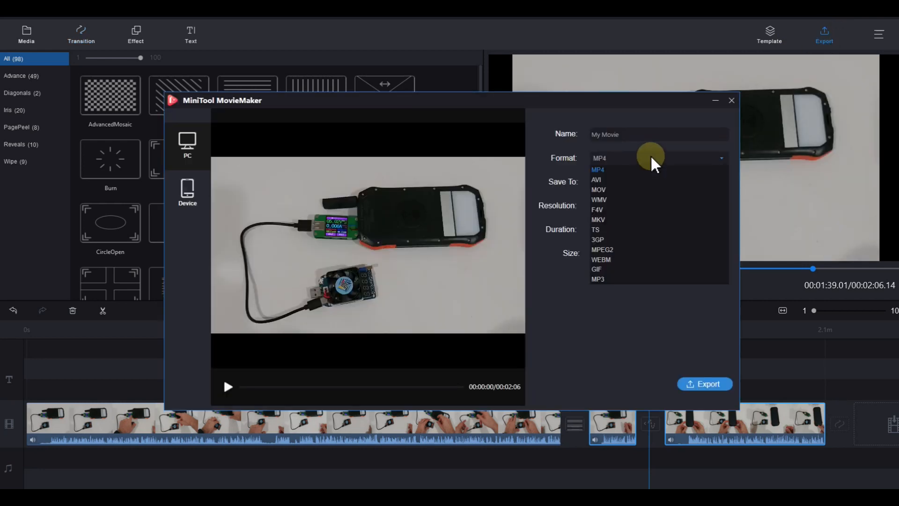
{"action": "left_click", "coordinate": [608, 169]}
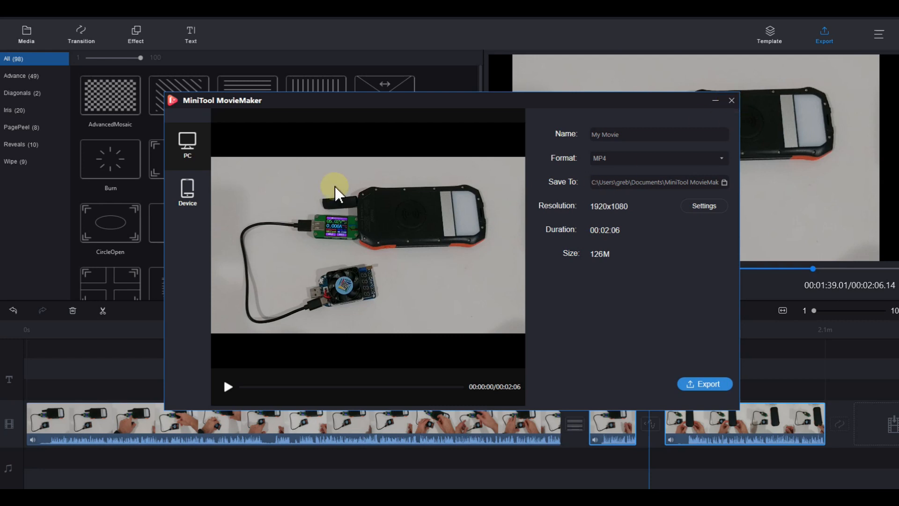
{"action": "left_click", "coordinate": [189, 192]}
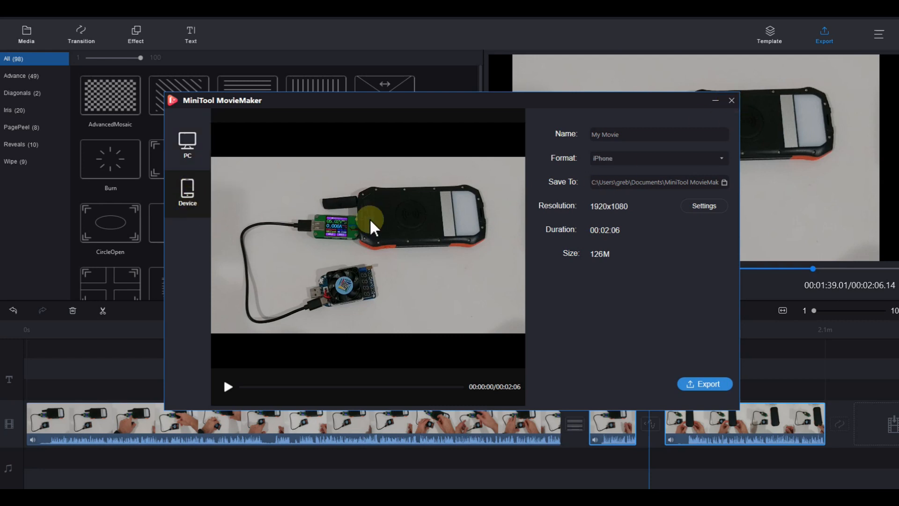
{"action": "left_click", "coordinate": [722, 159]}
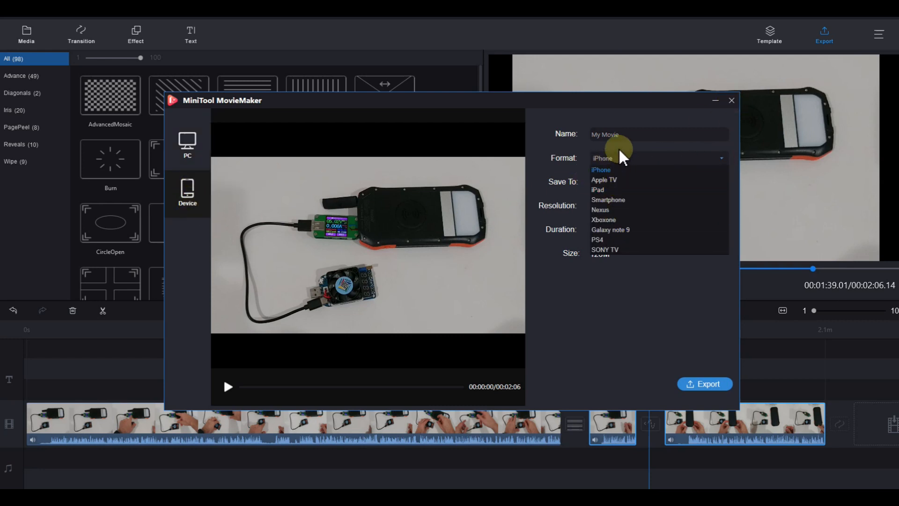
{"action": "left_click", "coordinate": [183, 142]}
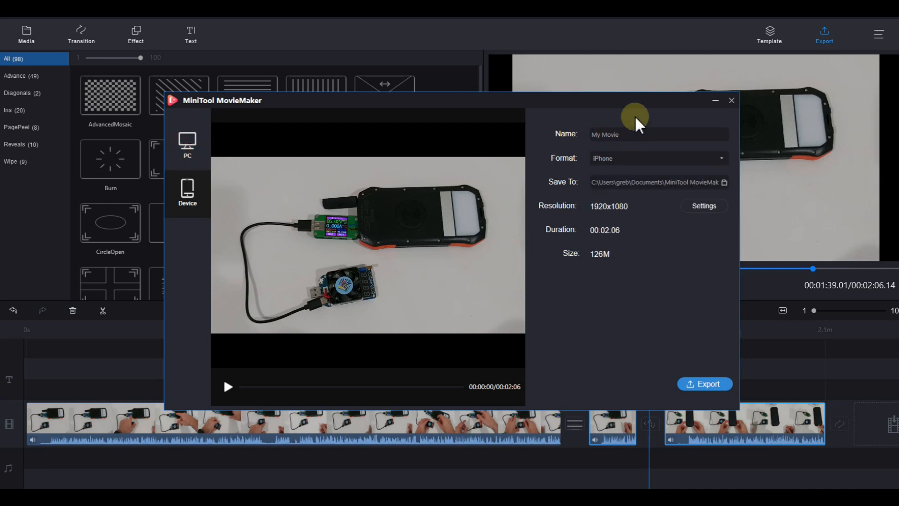
{"action": "left_click", "coordinate": [731, 100]}
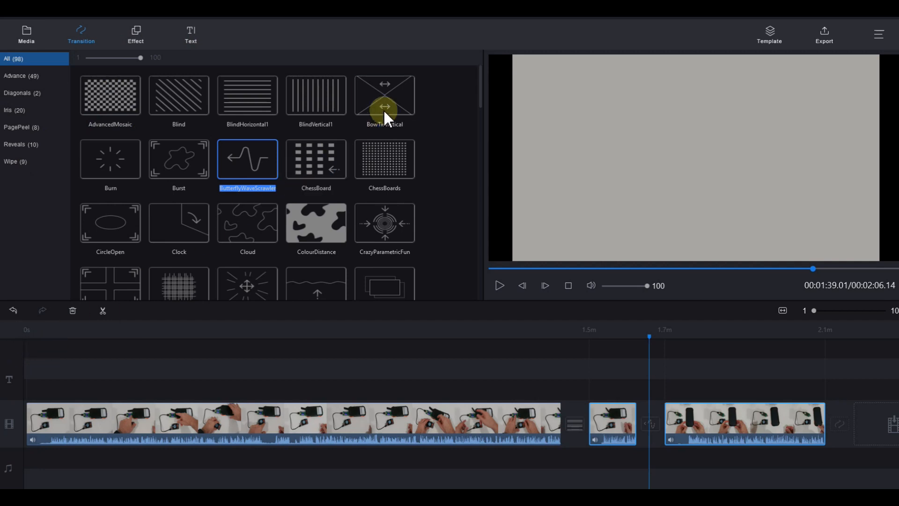
Add the Intro Sound (Upbeat) music file at the start of the audio track
{"action": "left_click", "coordinate": [20, 34]}
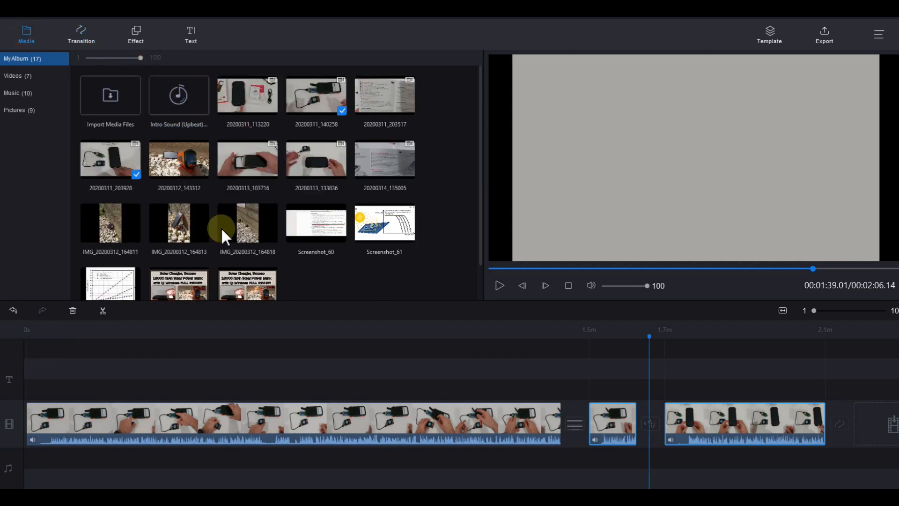
{"action": "scroll", "coordinate": [308, 177], "scroll_direction": "down", "scroll_amount": 1}
{"action": "scroll", "coordinate": [287, 198], "scroll_direction": "up", "scroll_amount": 1}
{"action": "left_click_drag", "start_coordinate": [175, 102], "coordinate": [35, 465]}
{"action": "left_click", "coordinate": [237, 115]}
{"action": "left_click", "coordinate": [171, 104]}
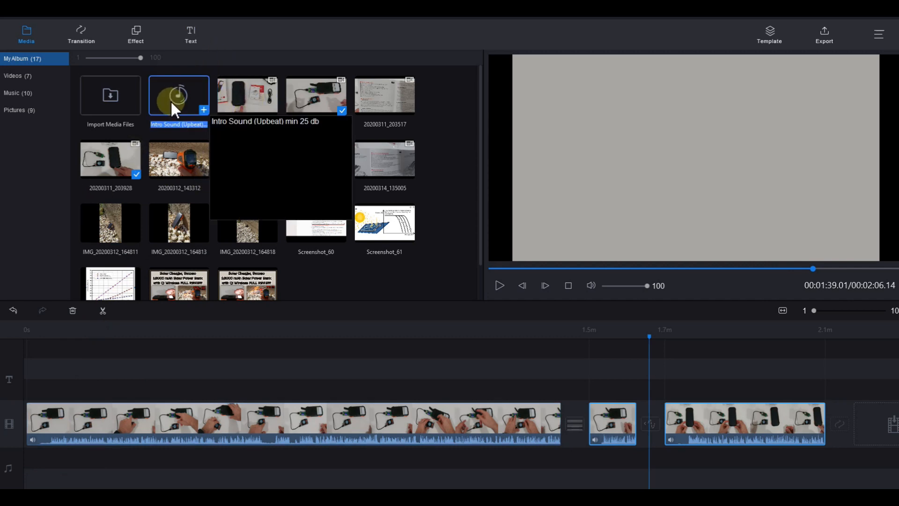
{"action": "left_click_drag", "start_coordinate": [171, 103], "coordinate": [110, 371]}
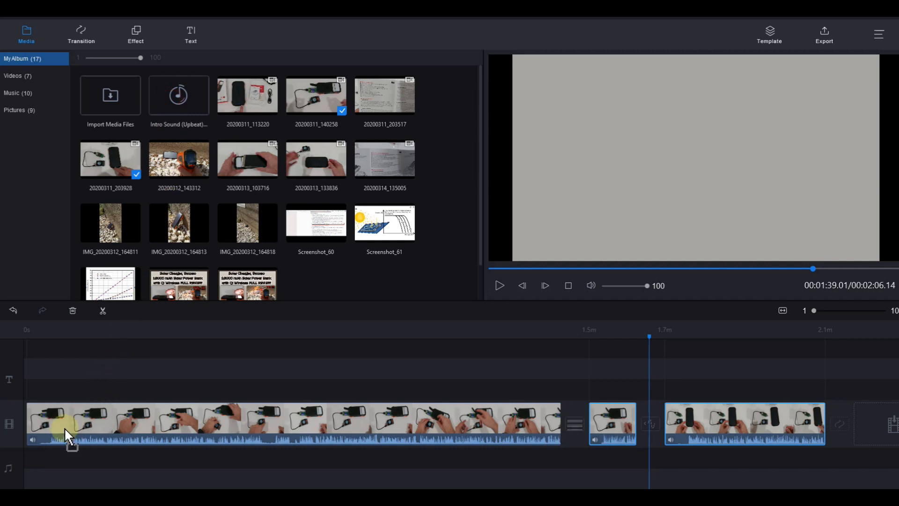
{"action": "left_click_drag", "start_coordinate": [14, 433], "coordinate": [14, 433]}
{"action": "left_click_drag", "start_coordinate": [177, 90], "coordinate": [54, 477]}
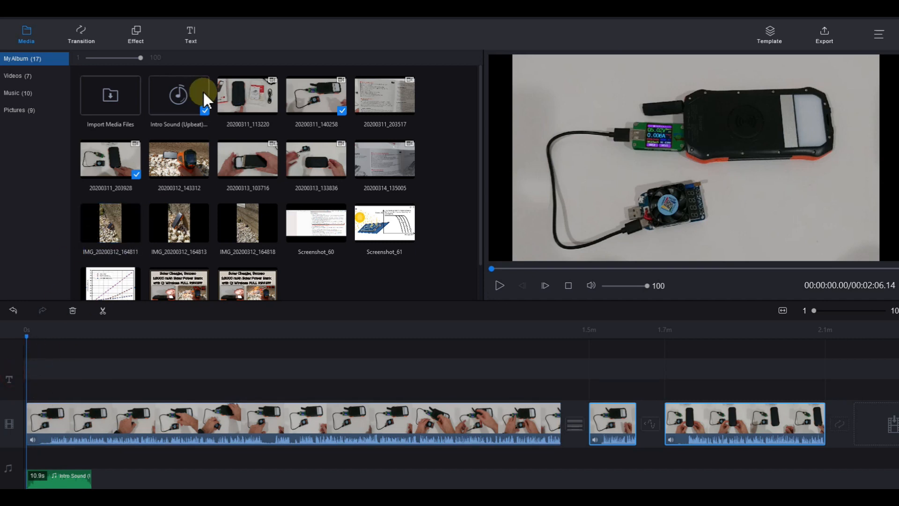
Add Caption1 near the start of the text track and replace its text with the "ytlike" snippet beginning "Thanks for Watching - Hope You Enjoyed!"
{"action": "left_click", "coordinate": [195, 34]}
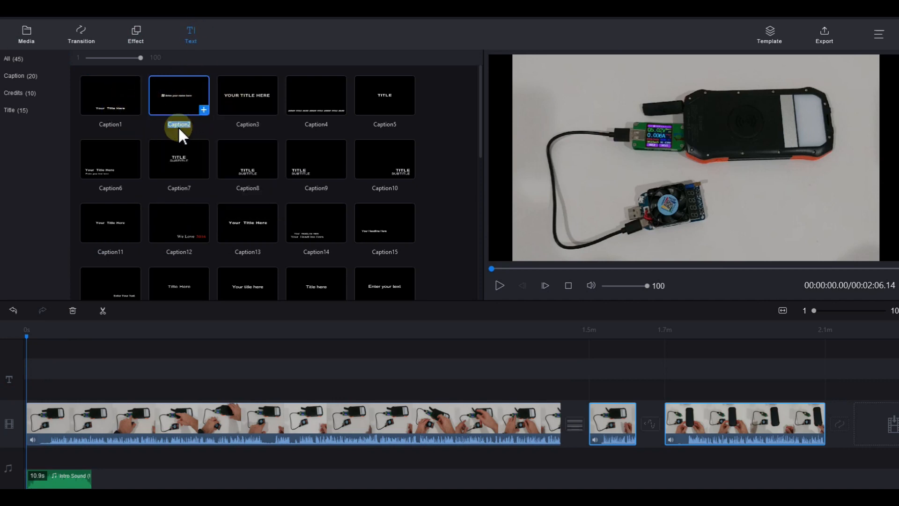
{"action": "left_click_drag", "start_coordinate": [117, 91], "coordinate": [37, 373]}
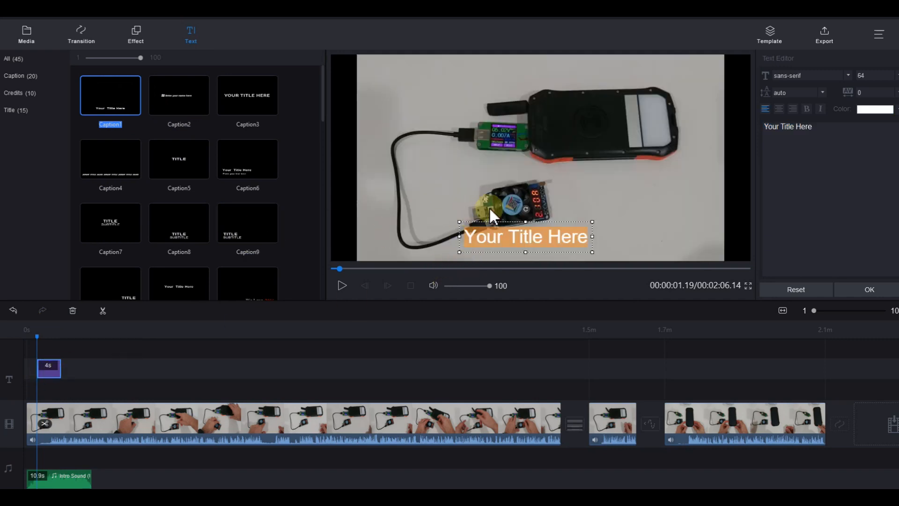
{"action": "left_click", "coordinate": [520, 237]}
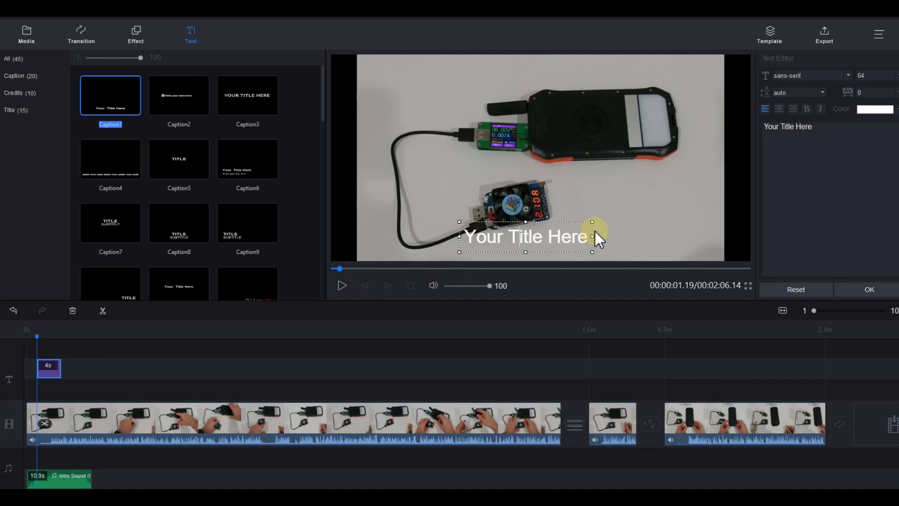
{"action": "key", "text": "ctrl+a"}
{"action": "key", "text": "BackSpace"}
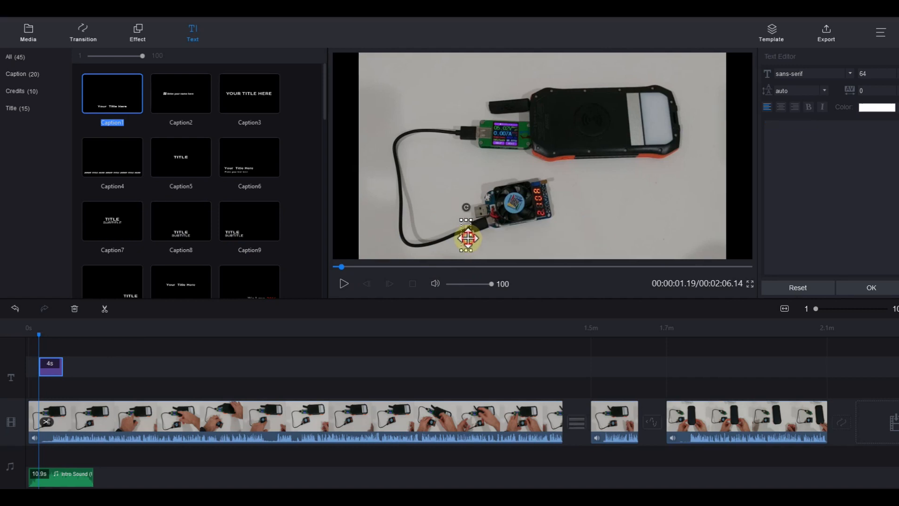
{"action": "type", "text": "sdfsdfsfsf"}
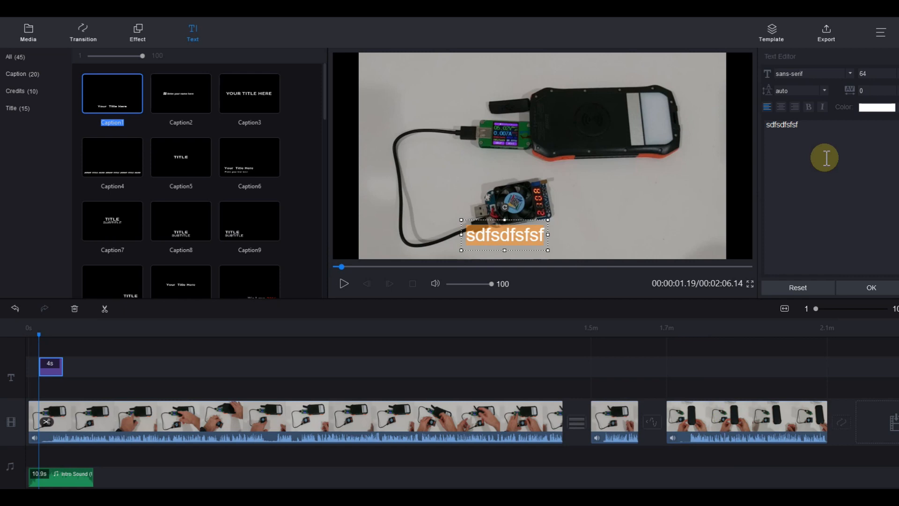
{"action": "type", "text": "ytlike"}
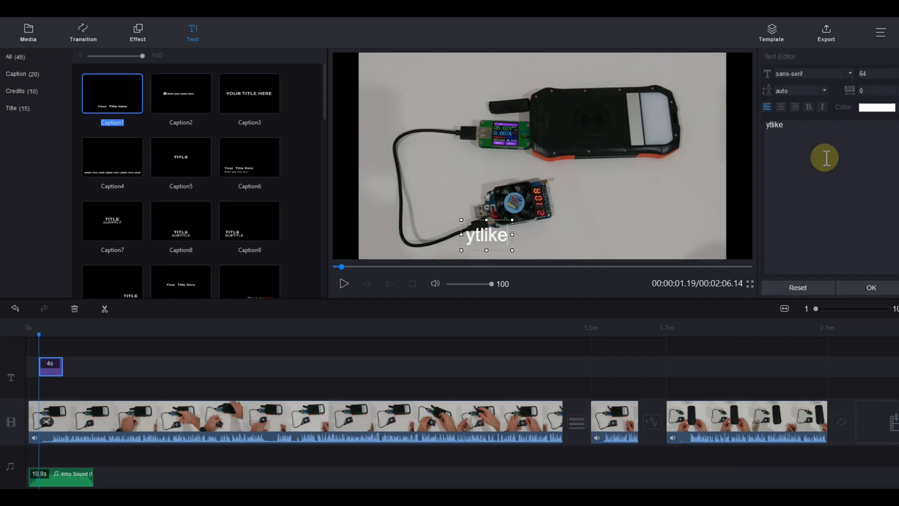
{"action": "key", "text": "space"}
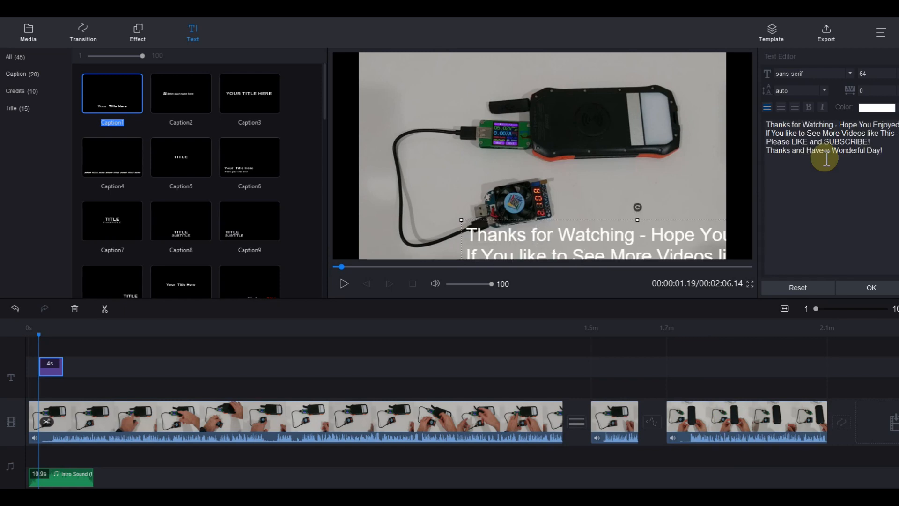
Move the four-line caption up into the video frame, select all its text, and scale the text box down slightly
{"action": "left_click_drag", "start_coordinate": [591, 218], "coordinate": [499, 128]}
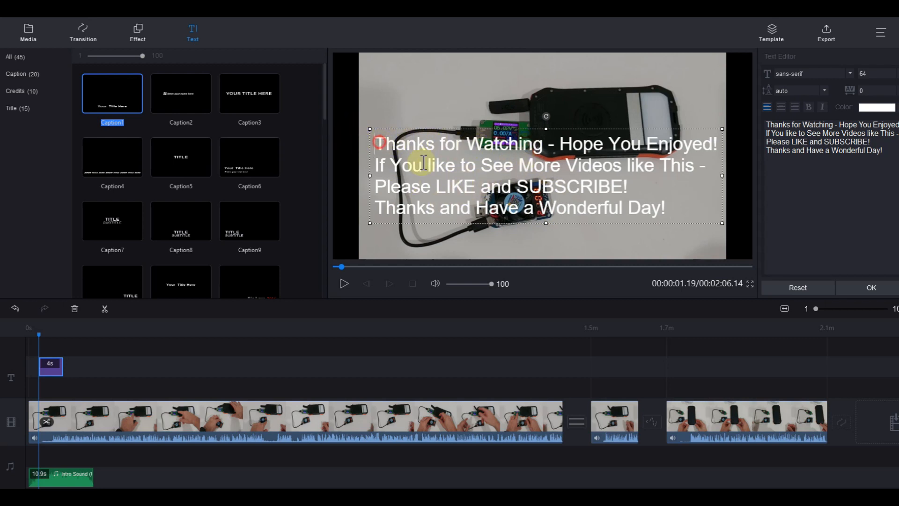
{"action": "left_click_drag", "start_coordinate": [377, 143], "coordinate": [682, 208]}
{"action": "left_click", "coordinate": [864, 74]}
{"action": "left_click", "coordinate": [863, 76]}
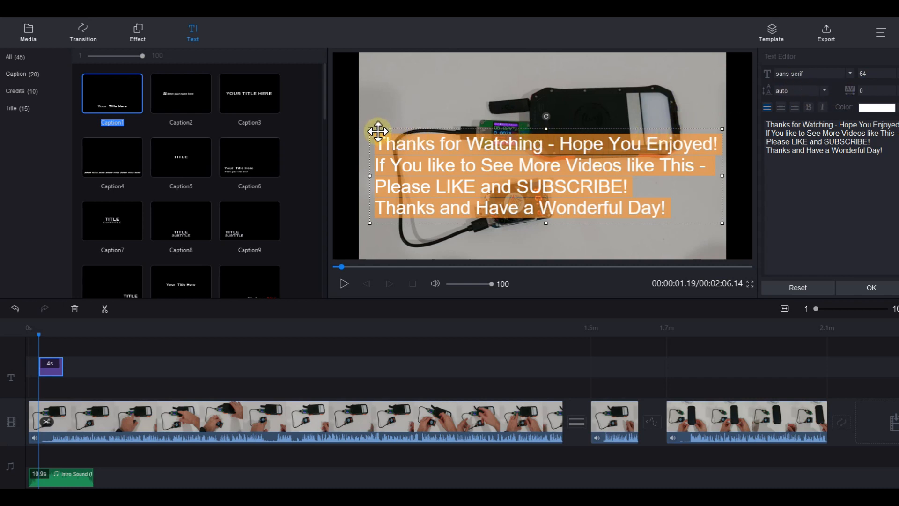
{"action": "mouse_move", "coordinate": [371, 130]}
{"action": "left_mouse_down"}
{"action": "mouse_move", "coordinate": [667, 189]}
{"action": "mouse_move", "coordinate": [569, 179]}
{"action": "mouse_move", "coordinate": [616, 194]}
{"action": "mouse_move", "coordinate": [614, 211]}
{"action": "mouse_move", "coordinate": [501, 157]}
{"action": "mouse_move", "coordinate": [357, 126]}
{"action": "left_mouse_up"}
{"action": "left_click_drag", "start_coordinate": [252, 96], "coordinate": [538, 203]}
{"action": "left_click_drag", "start_coordinate": [366, 149], "coordinate": [376, 190]}
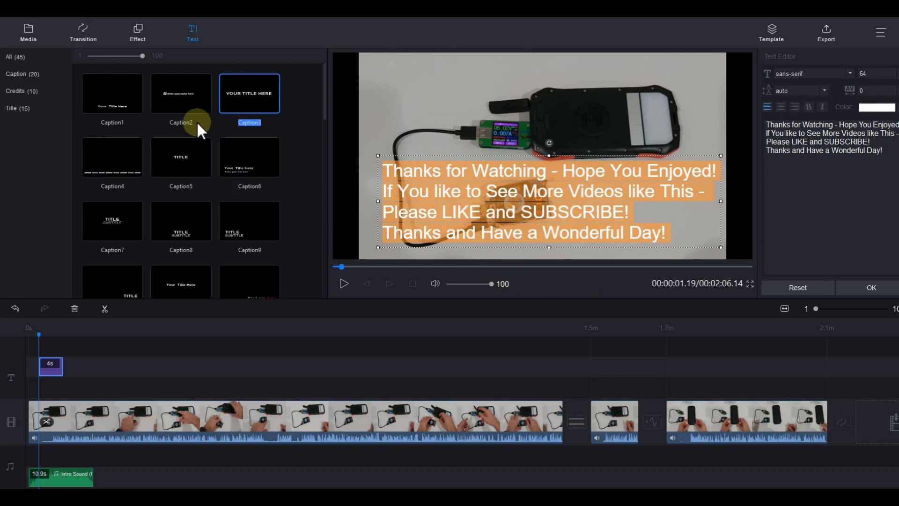
Examine the video effects for the first timeline clip, going through the full list and the Artistic, Common and MotionBlur categories
{"action": "left_click", "coordinate": [138, 37]}
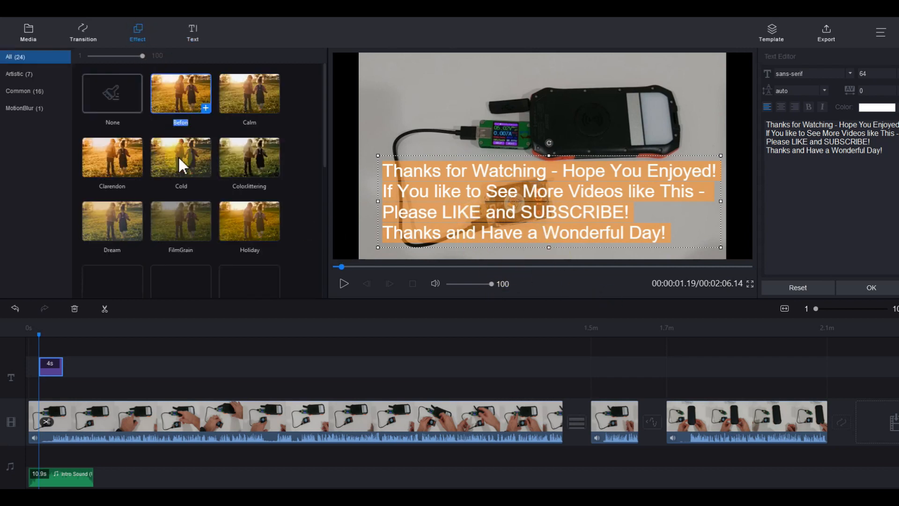
{"action": "left_click", "coordinate": [155, 408]}
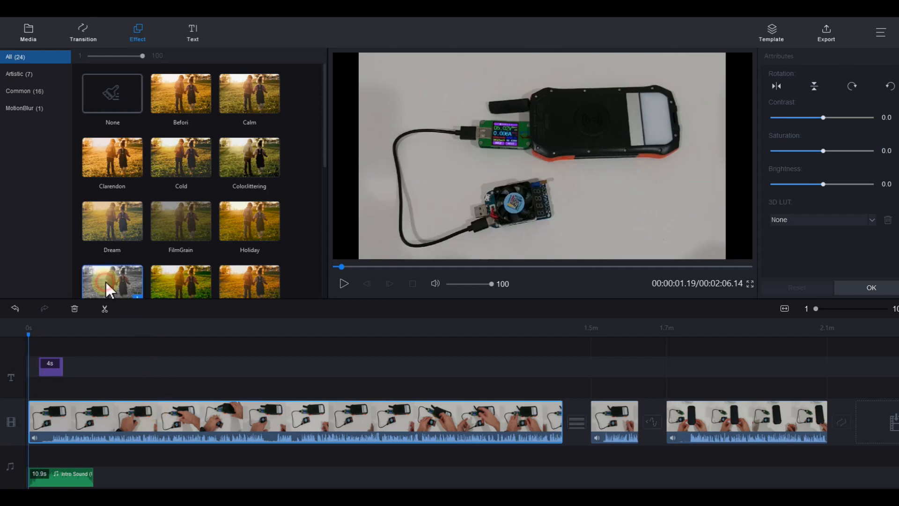
{"action": "left_click", "coordinate": [190, 269]}
{"action": "scroll", "coordinate": [212, 255], "scroll_direction": "down", "scroll_amount": 4}
{"action": "scroll", "coordinate": [220, 265], "scroll_direction": "up", "scroll_amount": 1}
{"action": "scroll", "coordinate": [204, 247], "scroll_direction": "up", "scroll_amount": 4}
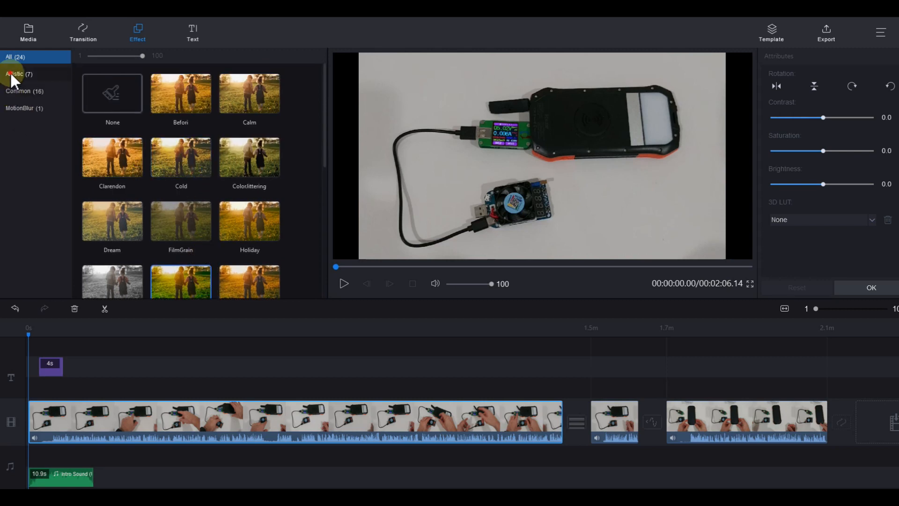
{"action": "left_click", "coordinate": [14, 74]}
{"action": "left_click", "coordinate": [19, 91]}
{"action": "left_click", "coordinate": [21, 108]}
{"action": "left_click", "coordinate": [20, 75]}
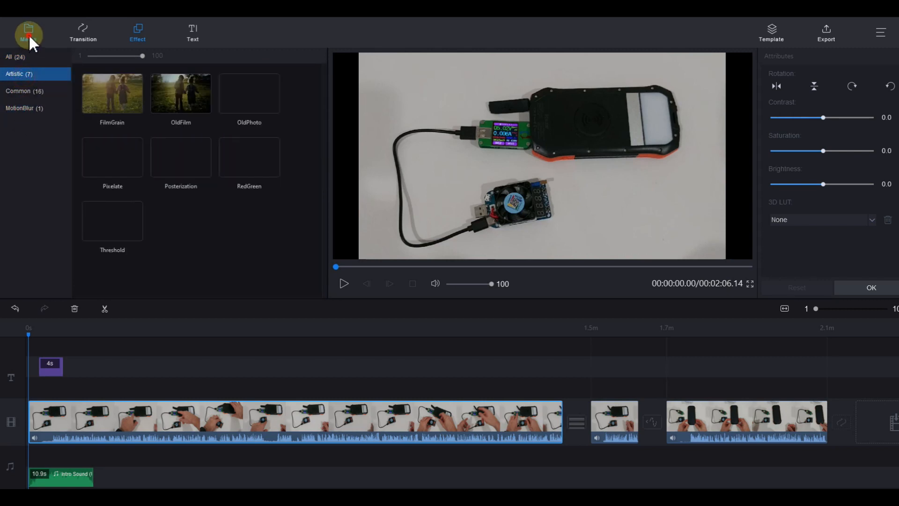
Try to add the Burn transition from the transition library to the timeline
{"action": "left_click", "coordinate": [29, 33]}
{"action": "left_click", "coordinate": [78, 31]}
{"action": "left_click", "coordinate": [197, 103]}
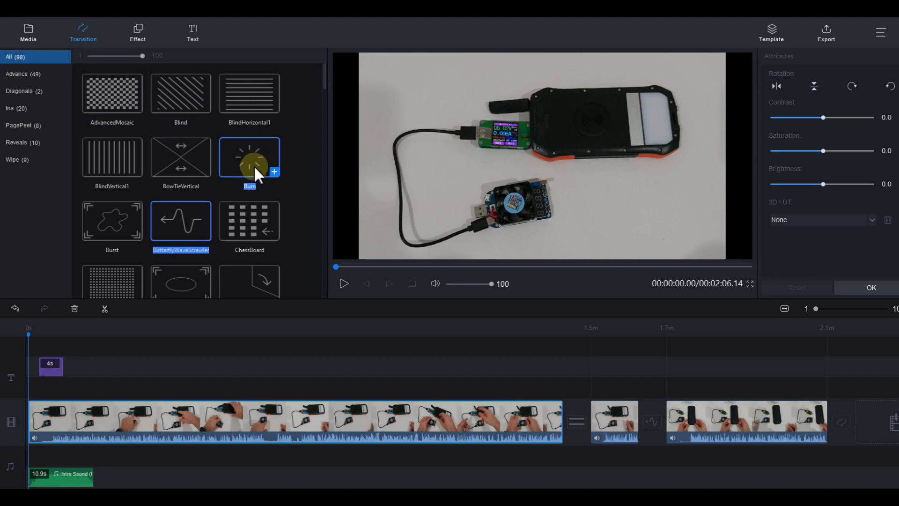
{"action": "left_click", "coordinate": [274, 171]}
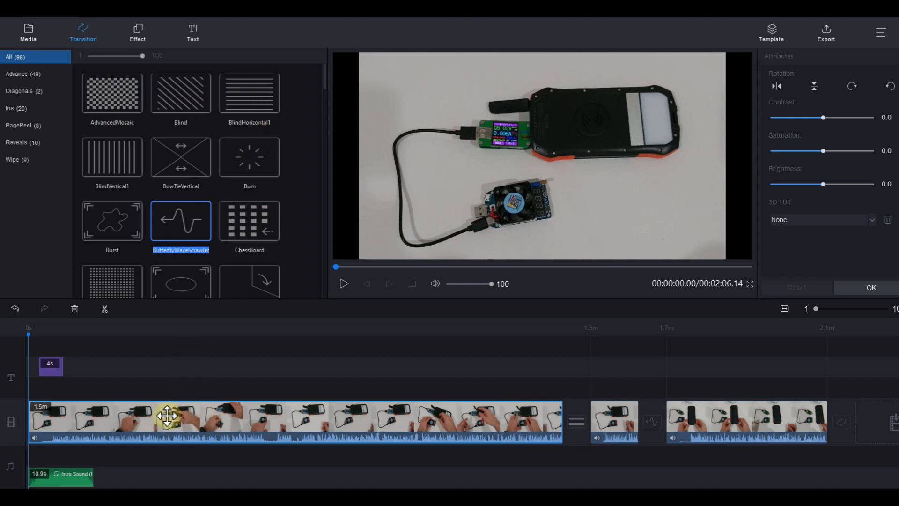
Edit the first timeline clip's attributes, setting contrast to 7.0 and saturation to 5.0
{"action": "right_click", "coordinate": [204, 423]}
{"action": "left_click", "coordinate": [213, 432]}
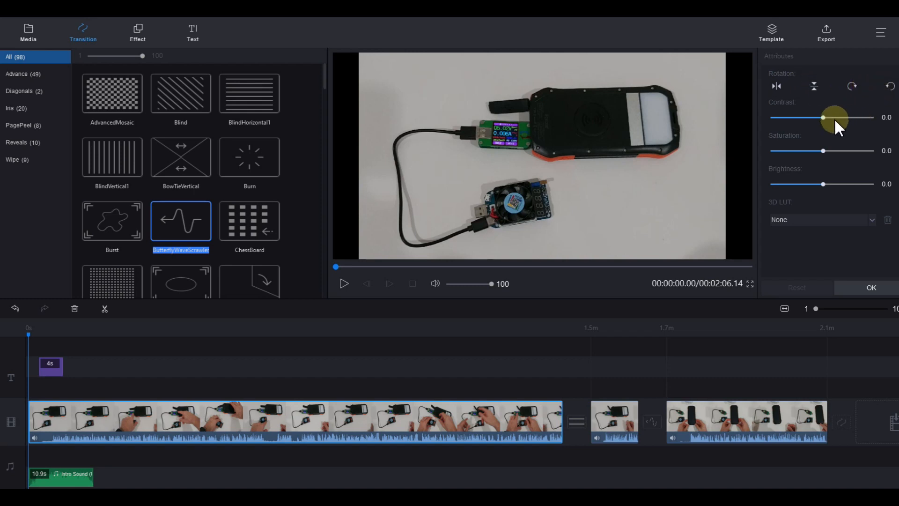
{"action": "mouse_move", "coordinate": [822, 116]}
{"action": "left_mouse_down"}
{"action": "mouse_move", "coordinate": [777, 117]}
{"action": "mouse_move", "coordinate": [860, 116]}
{"action": "mouse_move", "coordinate": [774, 118]}
{"action": "mouse_move", "coordinate": [826, 117]}
{"action": "left_mouse_up"}
{"action": "left_click", "coordinate": [821, 150]}
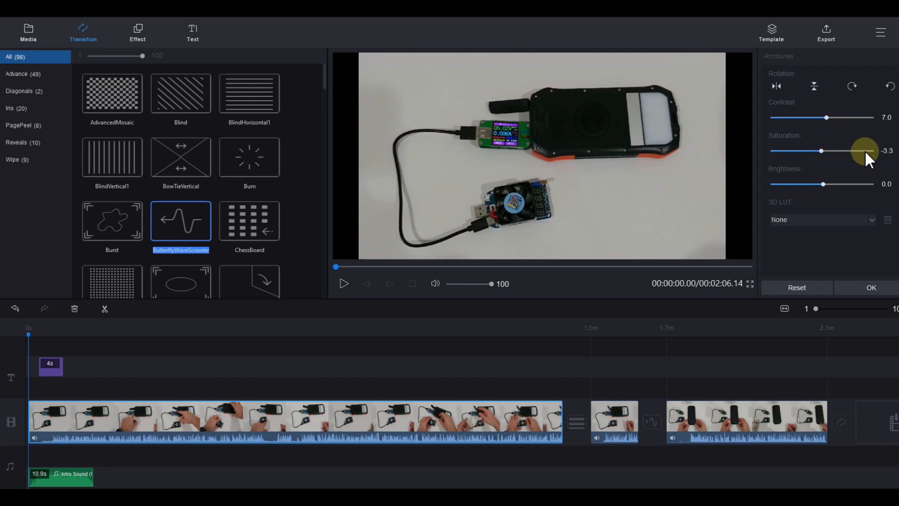
{"action": "left_click", "coordinate": [824, 150]}
{"action": "left_click_drag", "start_coordinate": [825, 153], "coordinate": [772, 151]}
{"action": "left_click", "coordinate": [820, 152]}
{"action": "left_click", "coordinate": [824, 150]}
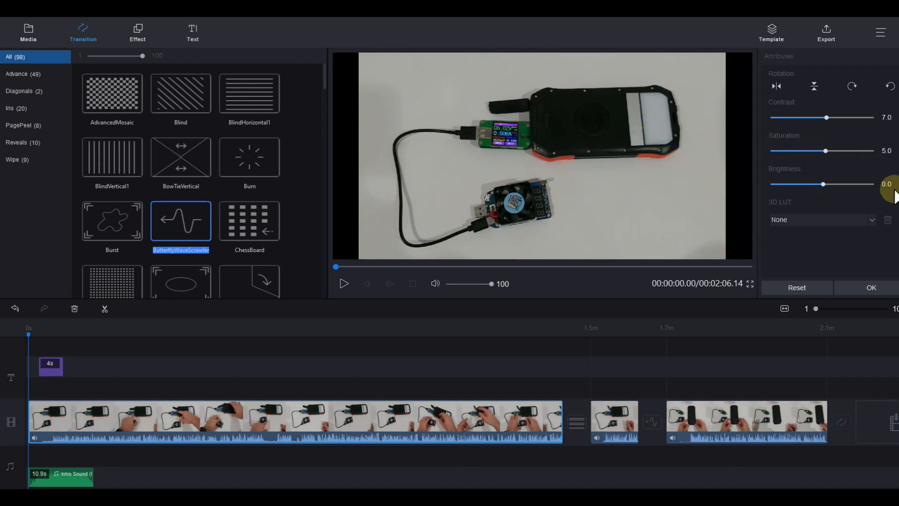
Try a strongly darkened brightness on the first clip, then settle on a brightness of 3.5
{"action": "left_click", "coordinate": [822, 184]}
{"action": "left_click_drag", "start_coordinate": [822, 183], "coordinate": [790, 182]}
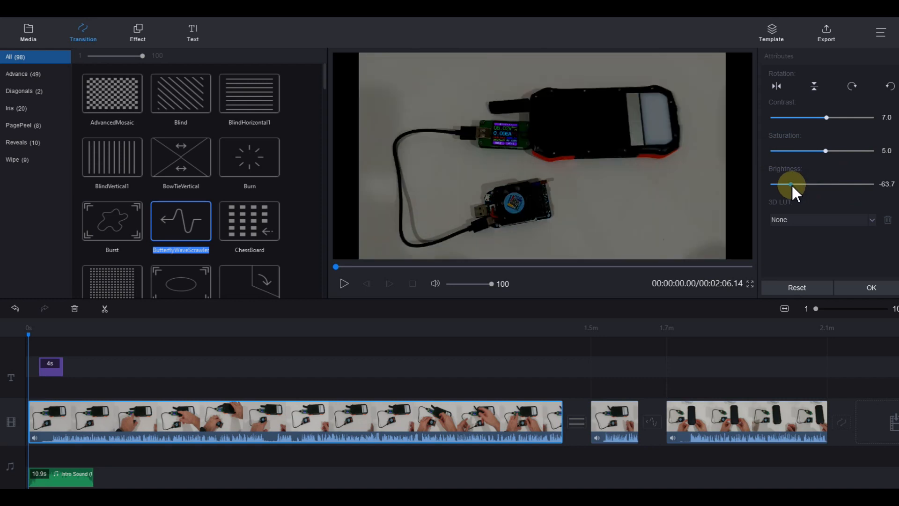
{"action": "left_click", "coordinate": [827, 183]}
{"action": "left_click", "coordinate": [825, 183]}
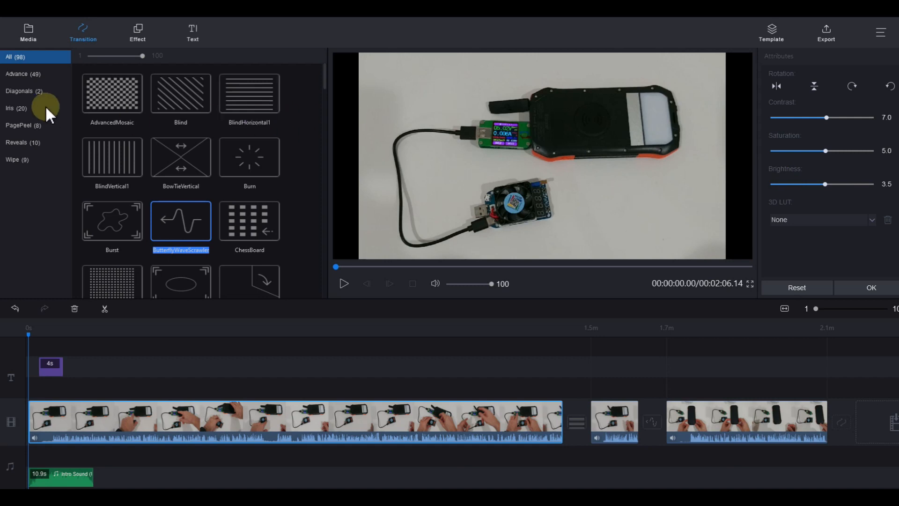
Examine the full video effects list and the 3D LUT presets for the first clip, keeping the LUT at None
{"action": "left_click", "coordinate": [139, 41]}
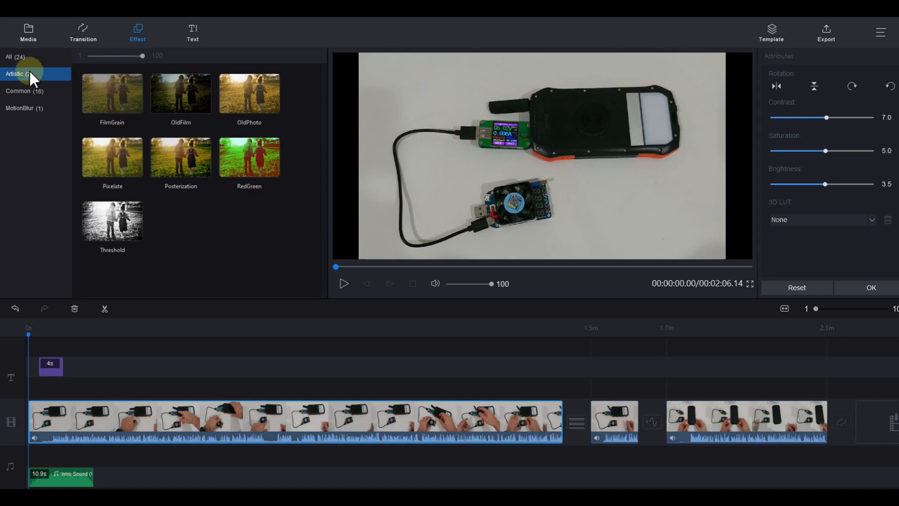
{"action": "left_click", "coordinate": [12, 56]}
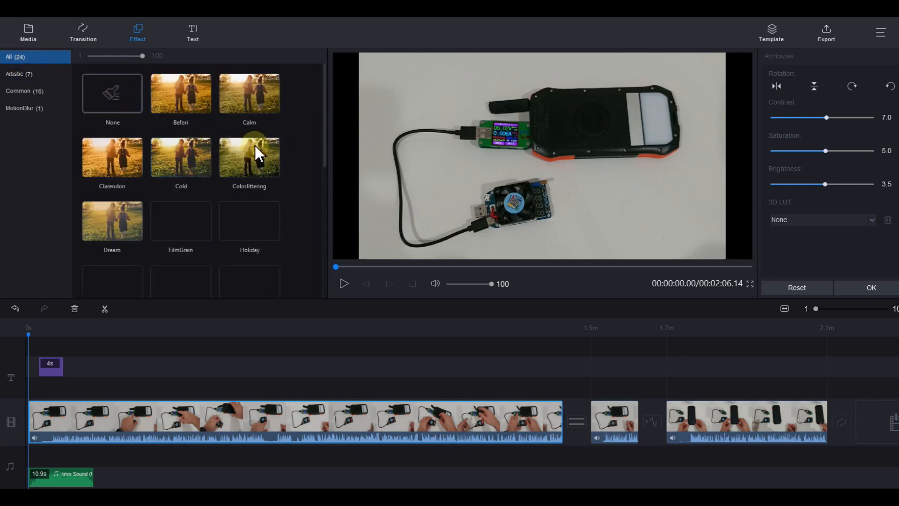
{"action": "scroll", "coordinate": [233, 206], "scroll_direction": "down", "scroll_amount": 1}
{"action": "scroll", "coordinate": [230, 199], "scroll_direction": "down", "scroll_amount": 3}
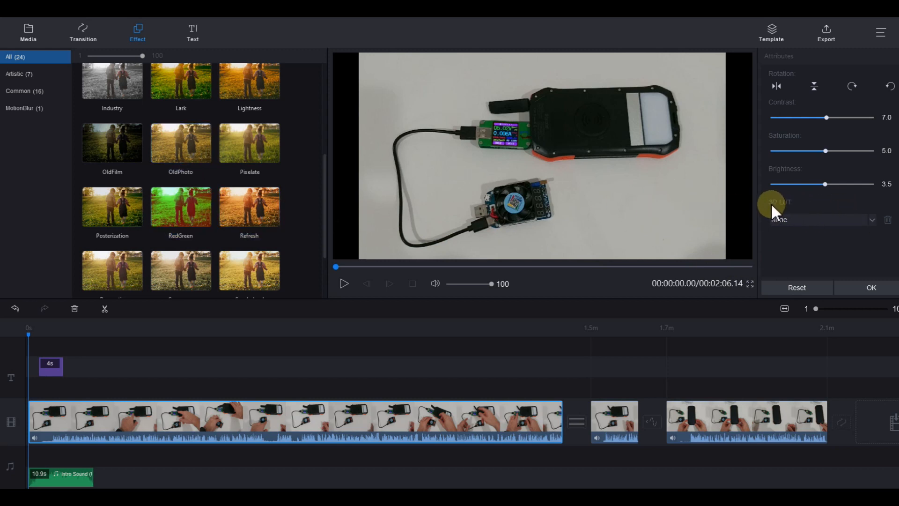
{"action": "left_click", "coordinate": [872, 221]}
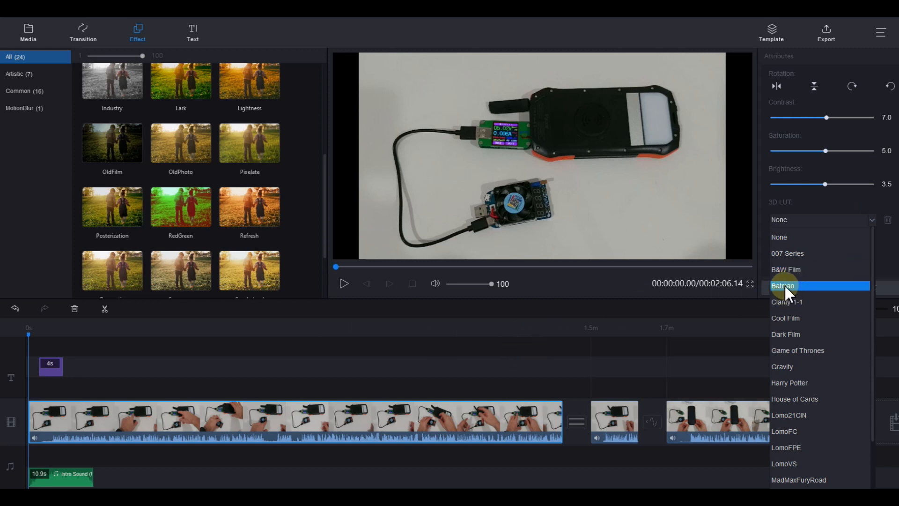
{"action": "left_click", "coordinate": [869, 203]}
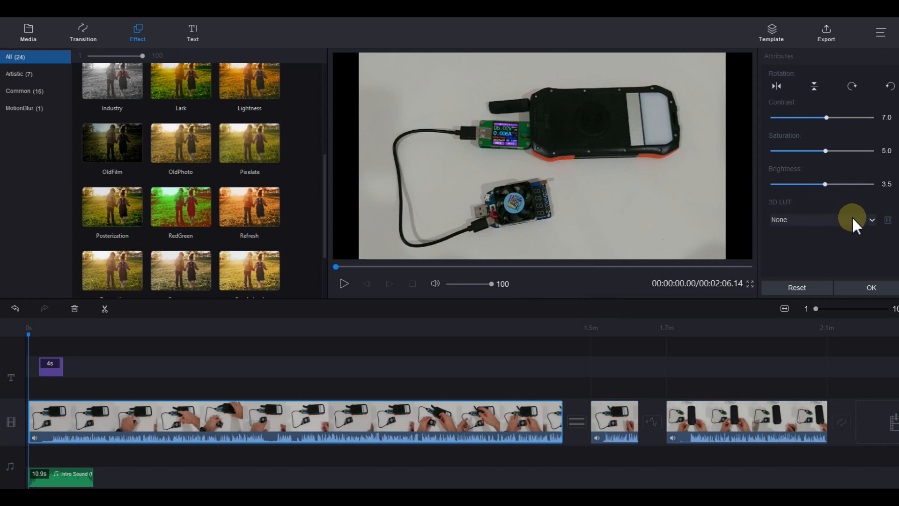
{"action": "left_click", "coordinate": [870, 221]}
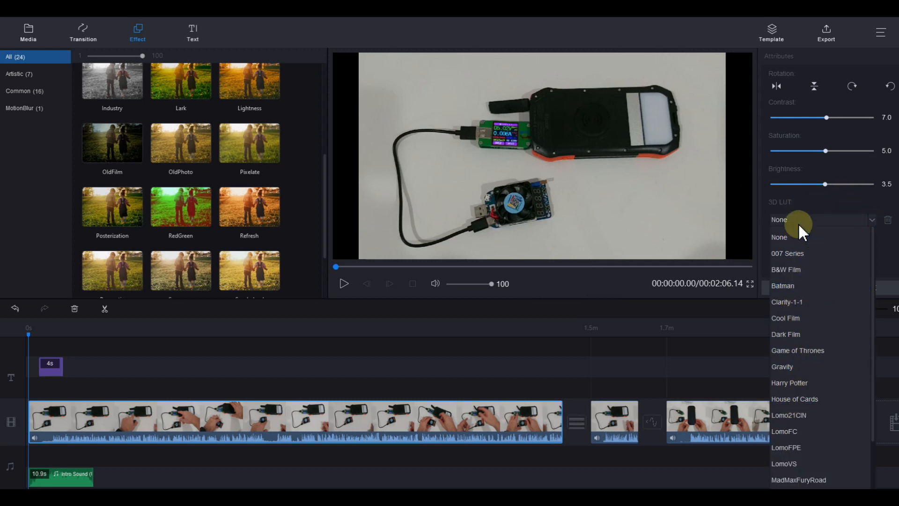
{"action": "left_click", "coordinate": [795, 236]}
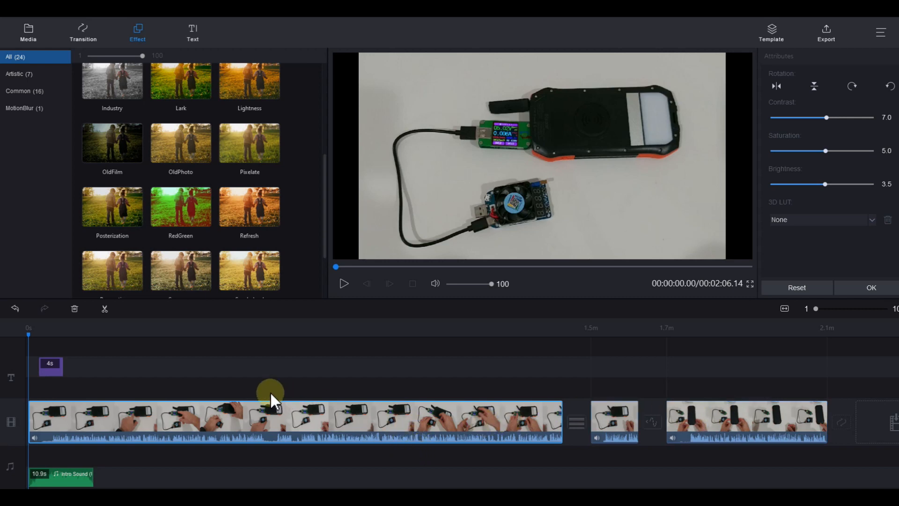
Move the caption along the text track to start at about 18 s and extend its duration to about 24.7 s
{"action": "double_click", "coordinate": [51, 372]}
{"action": "left_click_drag", "start_coordinate": [49, 371], "coordinate": [150, 369]}
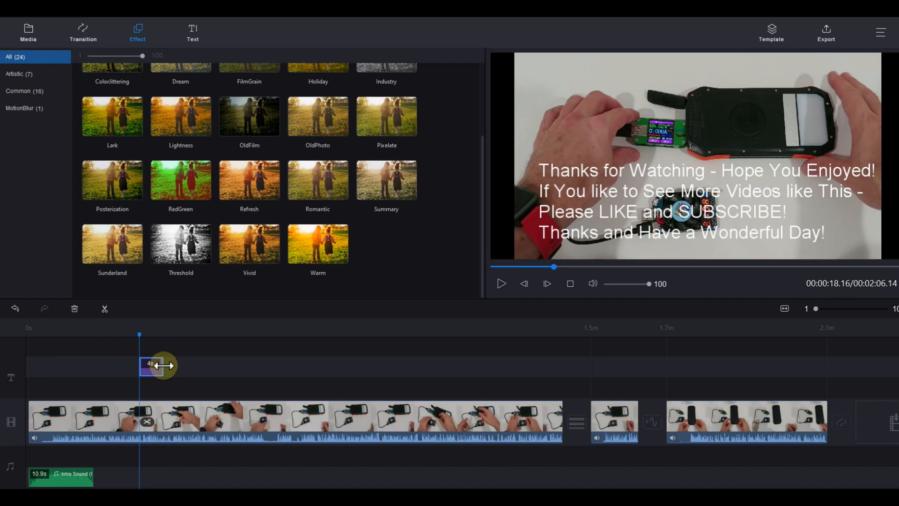
{"action": "left_click_drag", "start_coordinate": [162, 364], "coordinate": [285, 359]}
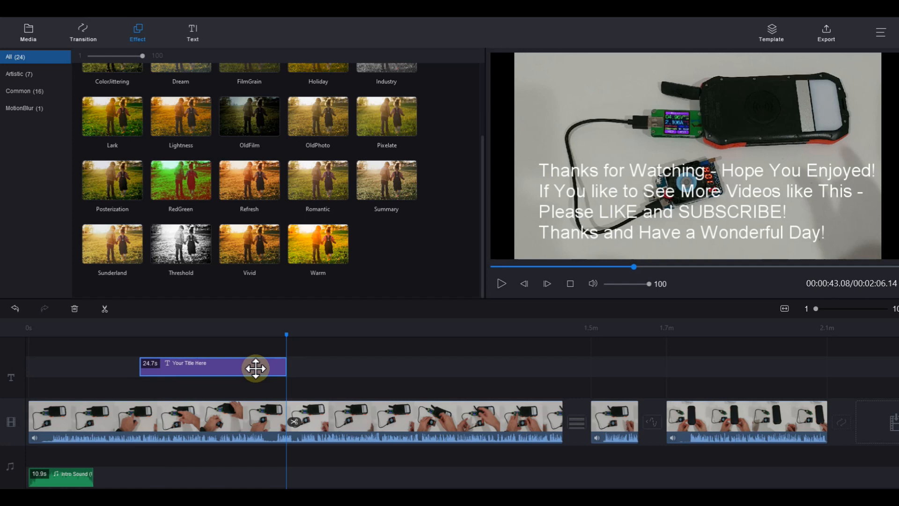
Open the lengthened caption on the text track for editing
{"action": "left_click", "coordinate": [255, 368]}
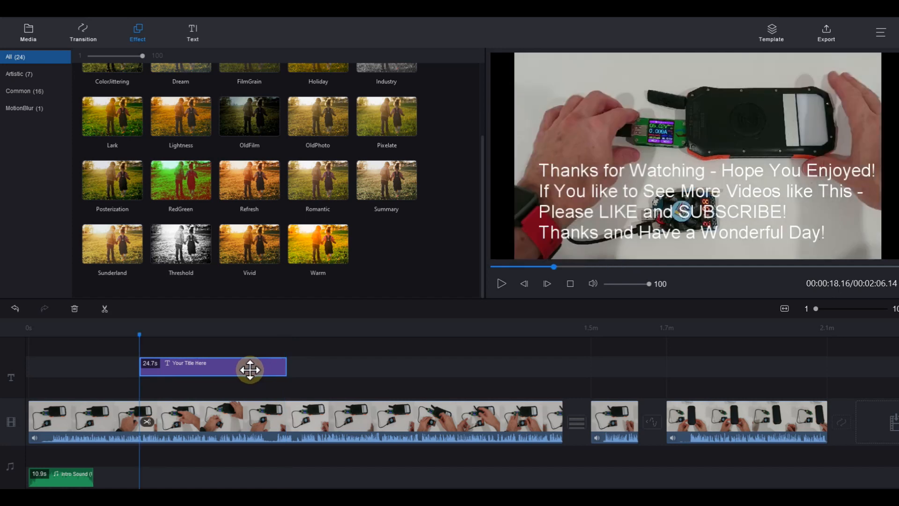
{"action": "right_click", "coordinate": [249, 368]}
{"action": "left_click", "coordinate": [261, 378]}
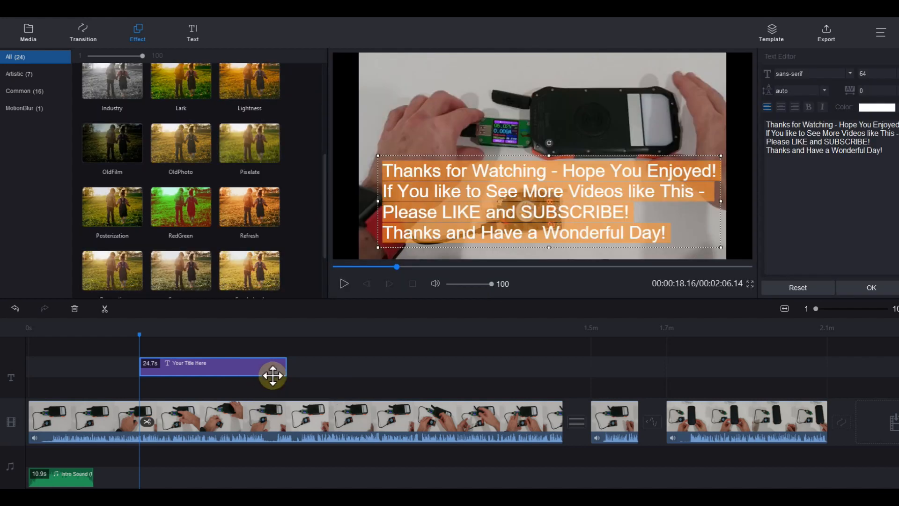